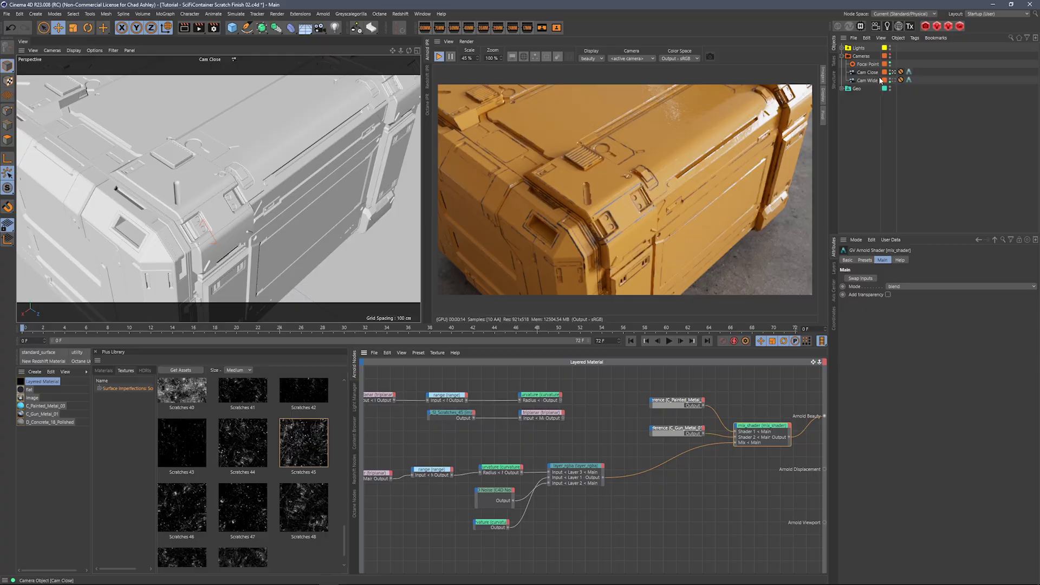
- Leave the Cam Close camera, inspect the whole container and its edges from several angles, and return to Cam Close
left_click(892, 72)
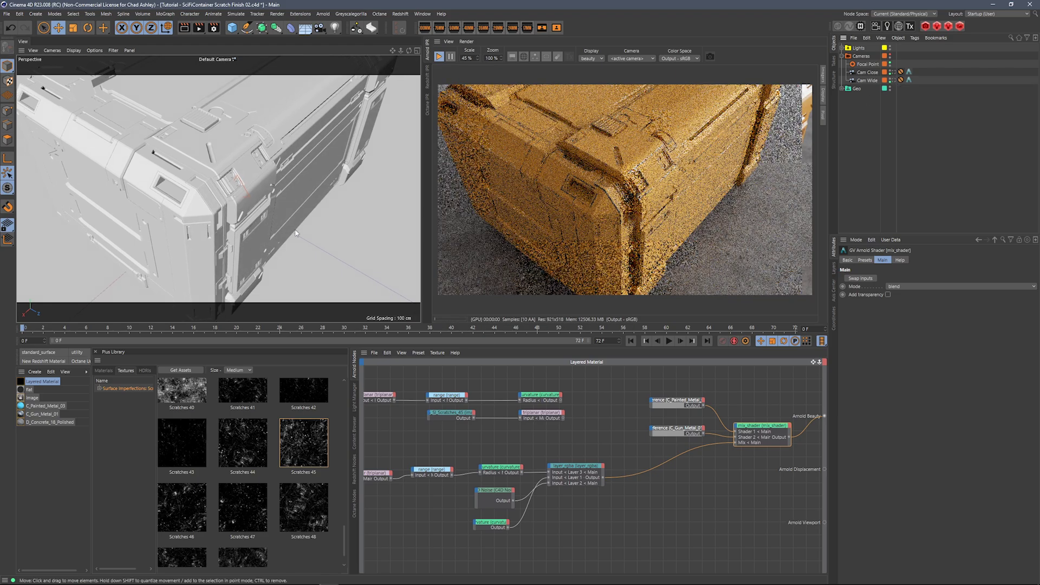
left_click_drag(288, 234, 297, 184, "alt")
right_click_drag(297, 183, 274, 230, "alt")
left_click_drag(277, 248, 279, 219, "alt")
middle_click_drag(278, 220, 272, 211, "alt")
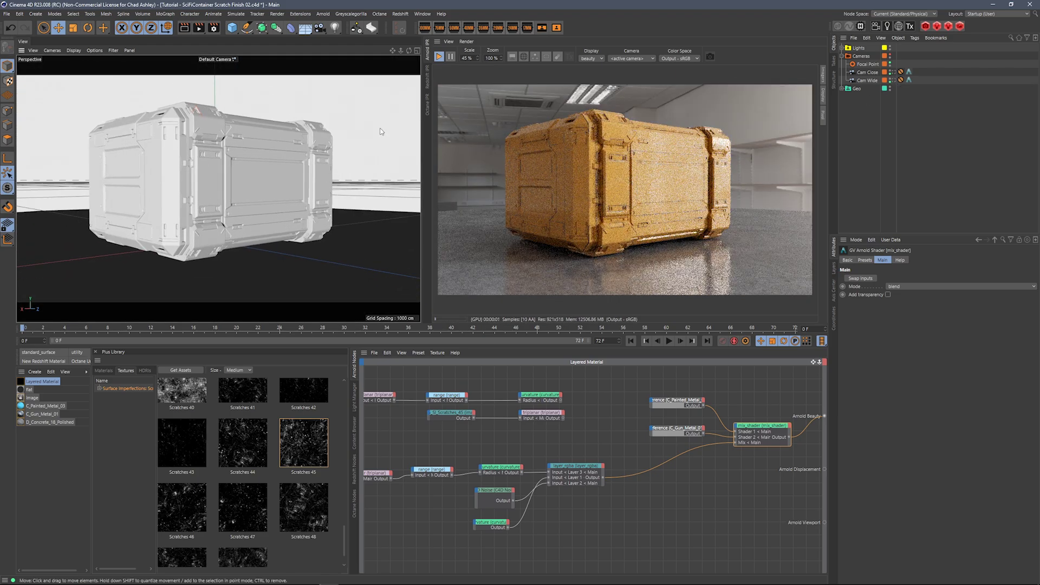
left_click_drag(349, 217, 331, 181, "alt")
right_click_drag(267, 217, 346, 216, "alt")
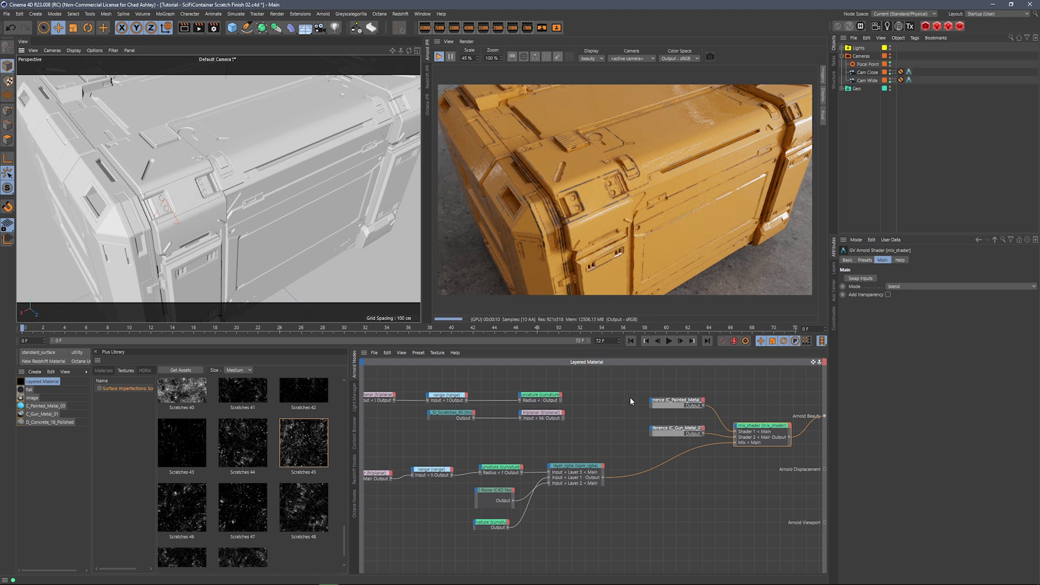
left_click(893, 72)
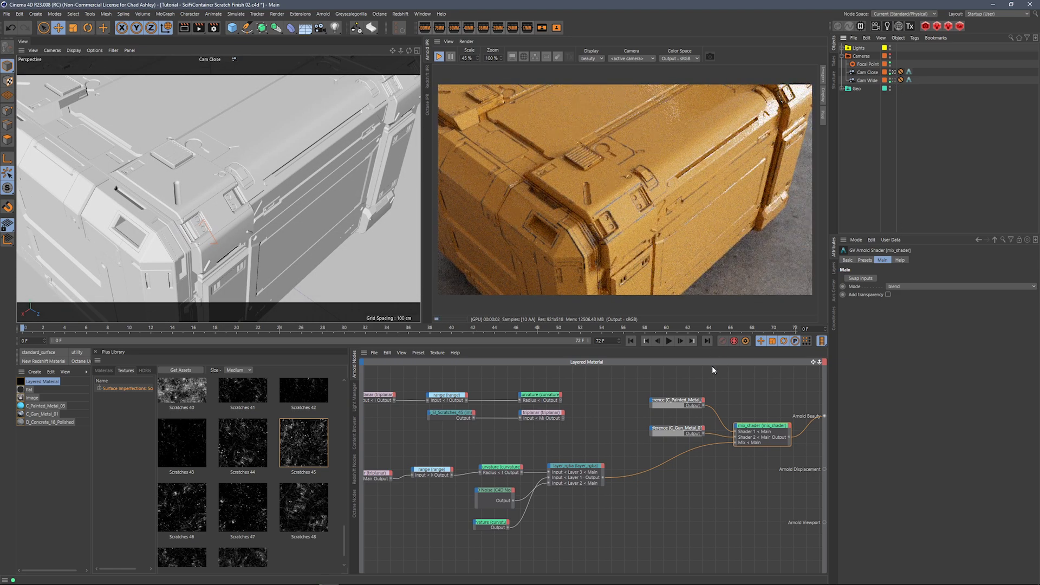
- Preview the C_Painted_Metal_03 and C_Gun_Metal_01 references separately through Arnold Beauty, and reconnect the mix_shader output
left_click(677, 401)
left_click_drag(703, 406, 824, 416)
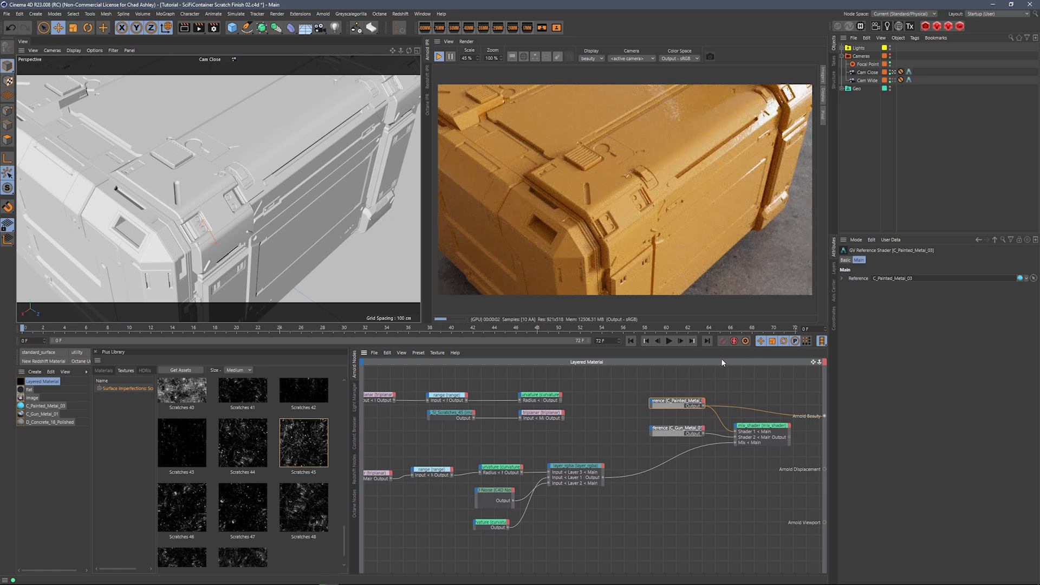
left_click_drag(689, 432, 823, 416)
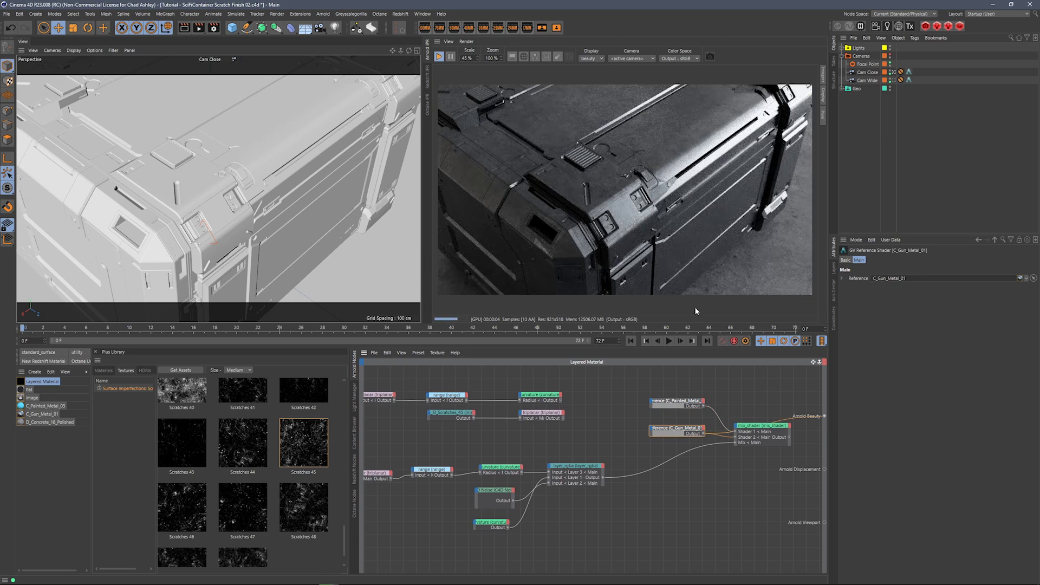
left_click_drag(676, 402, 824, 416)
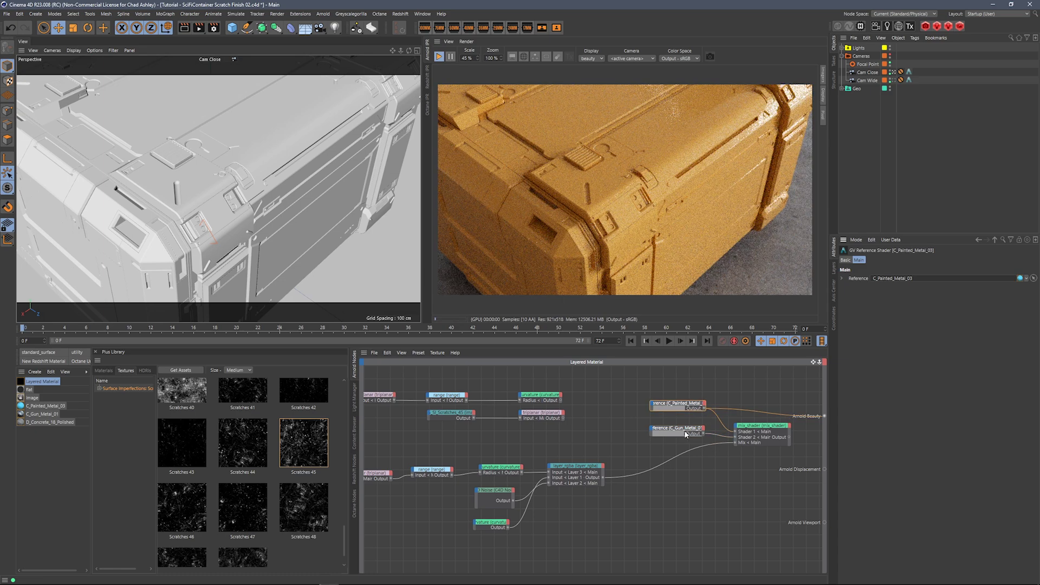
left_click(685, 431)
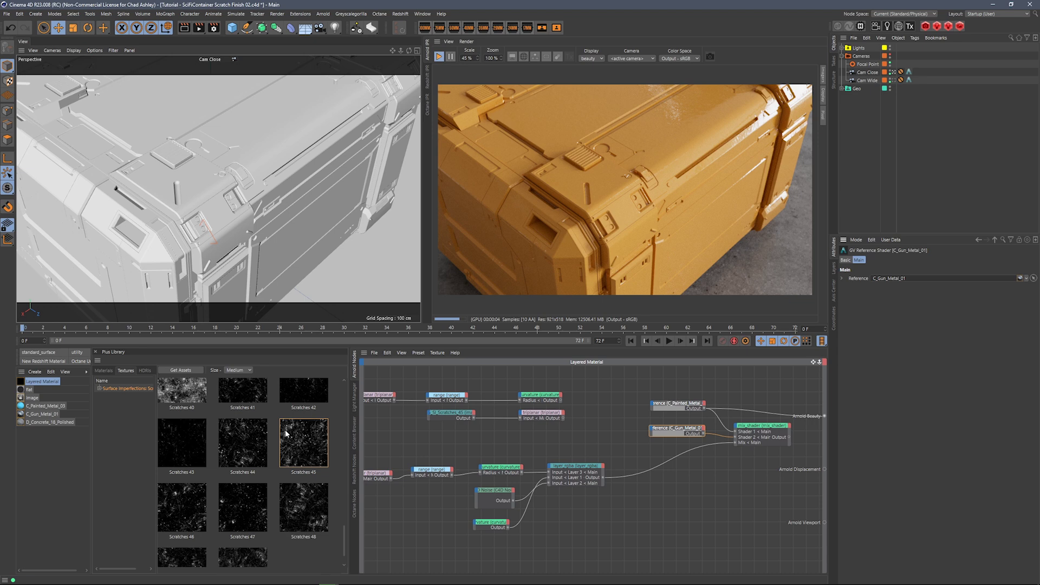
left_click_drag(703, 433, 824, 416)
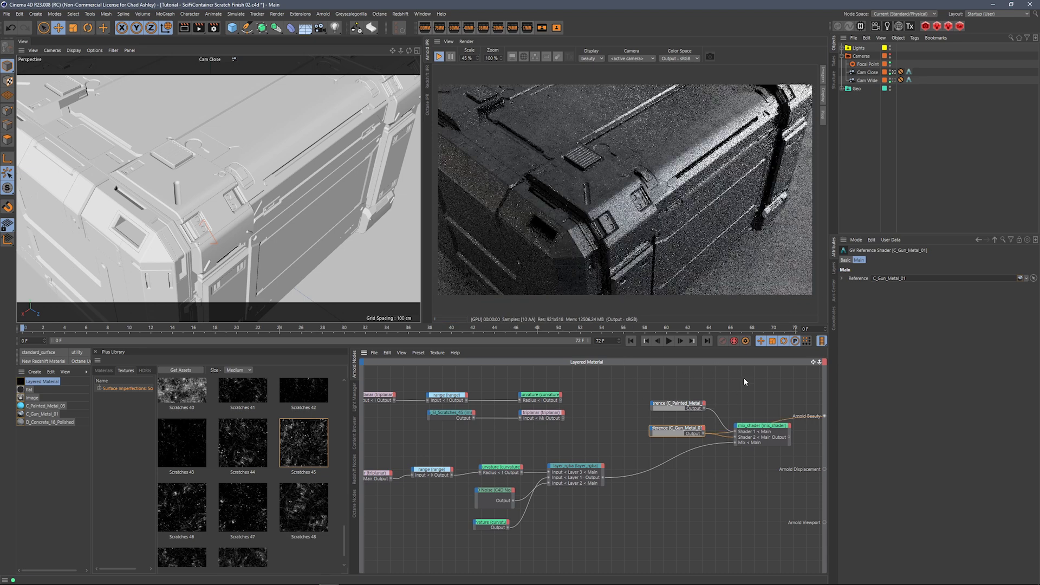
left_click(763, 428)
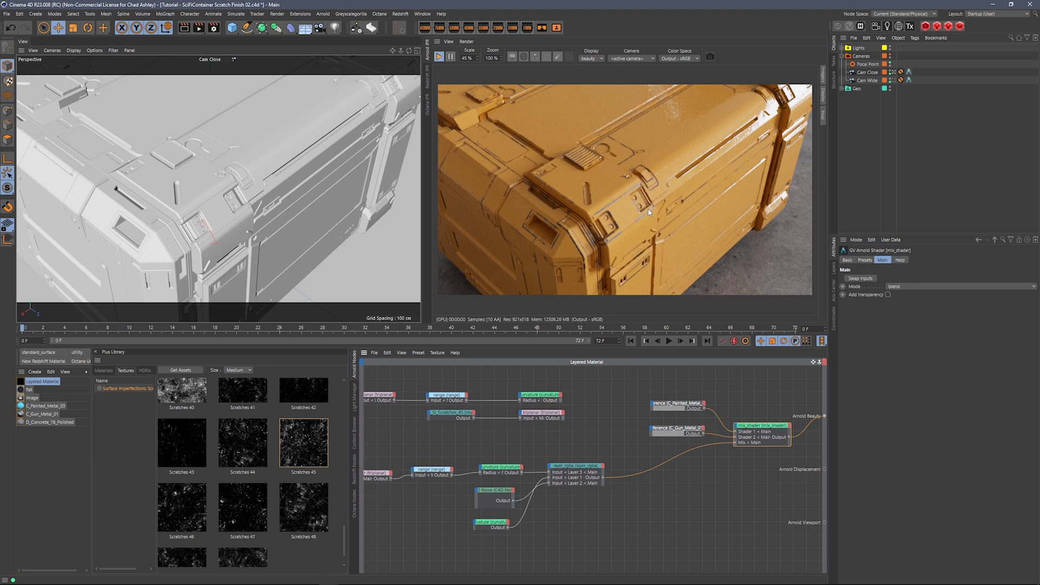
- Preview the layer_rgba mask through Arnold Beauty and examine the settings of the curvature node feeding its layer 1
middle_click_drag(592, 466, 713, 444)
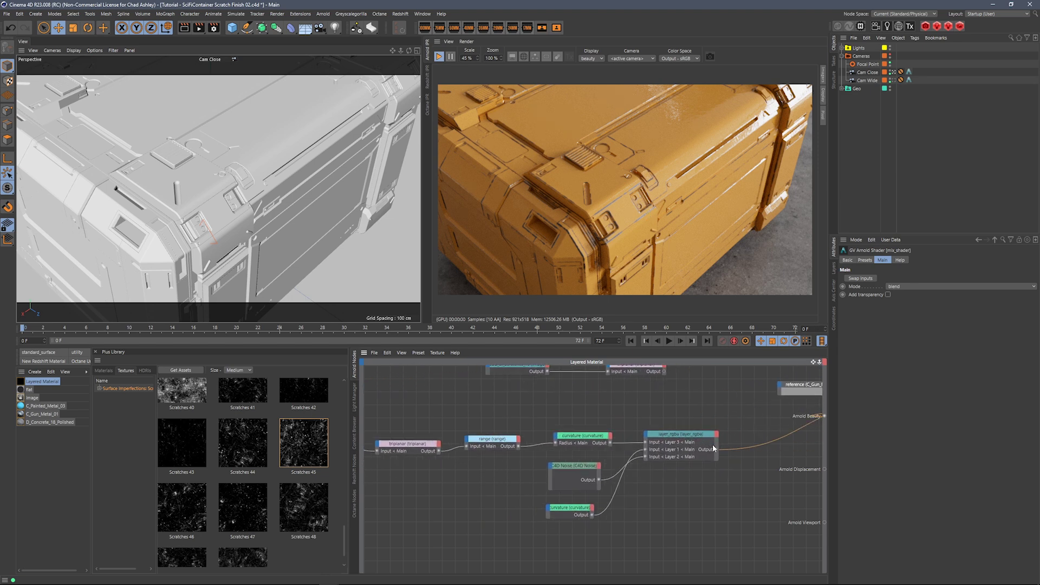
left_click(683, 443)
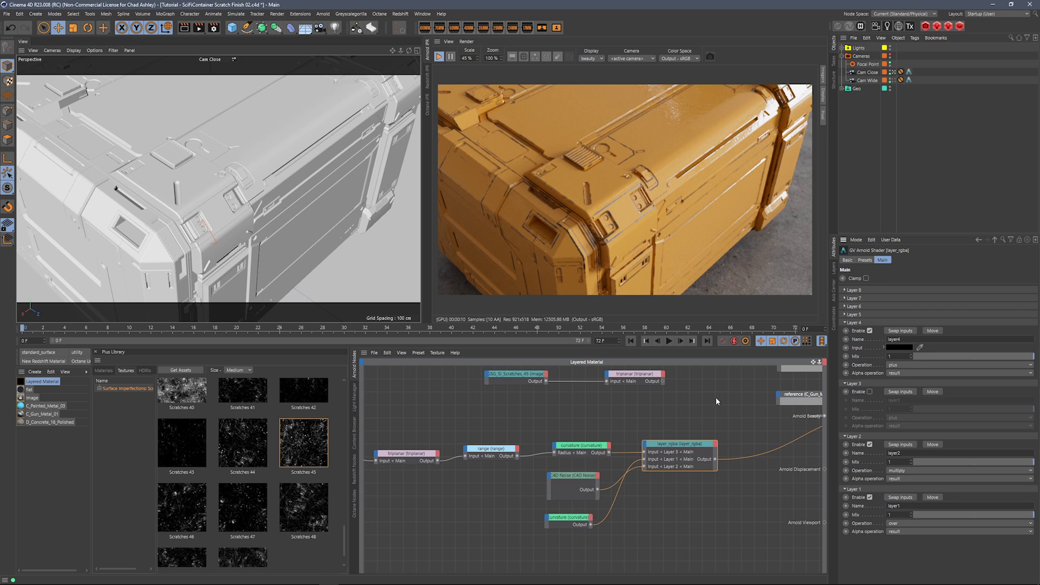
key("b")
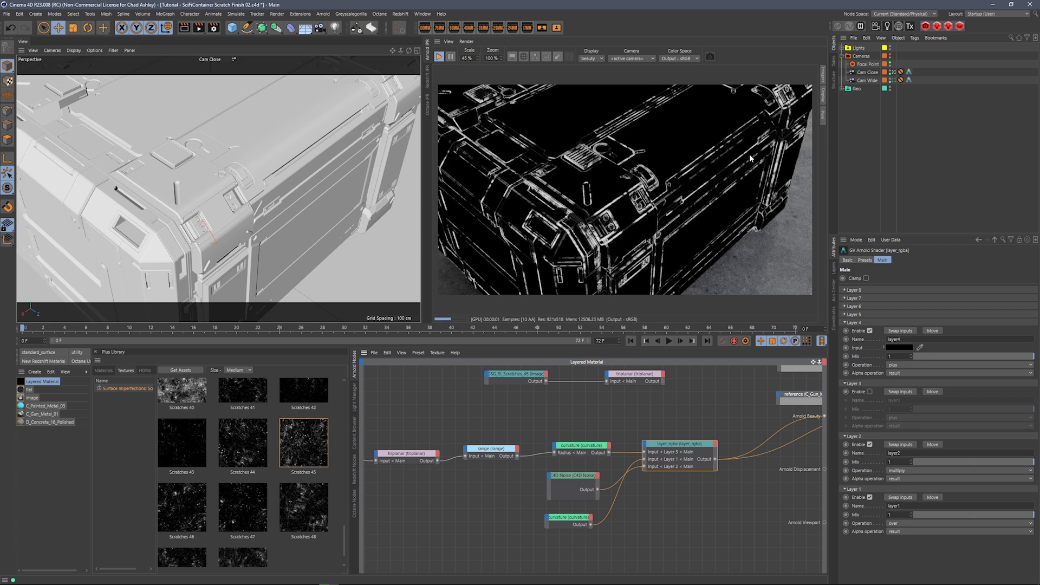
left_click(573, 517)
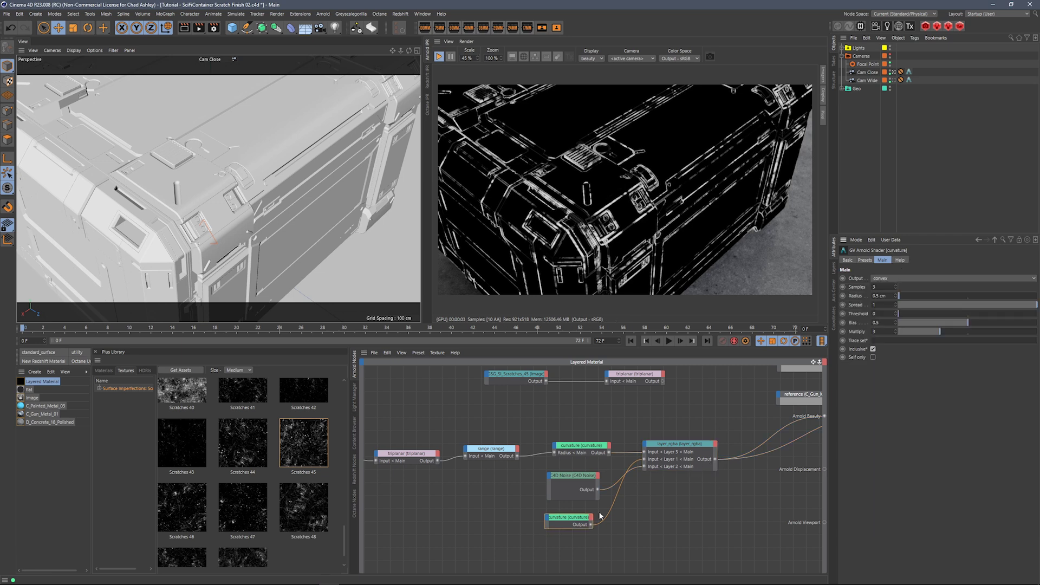
left_click_drag(569, 521, 575, 518)
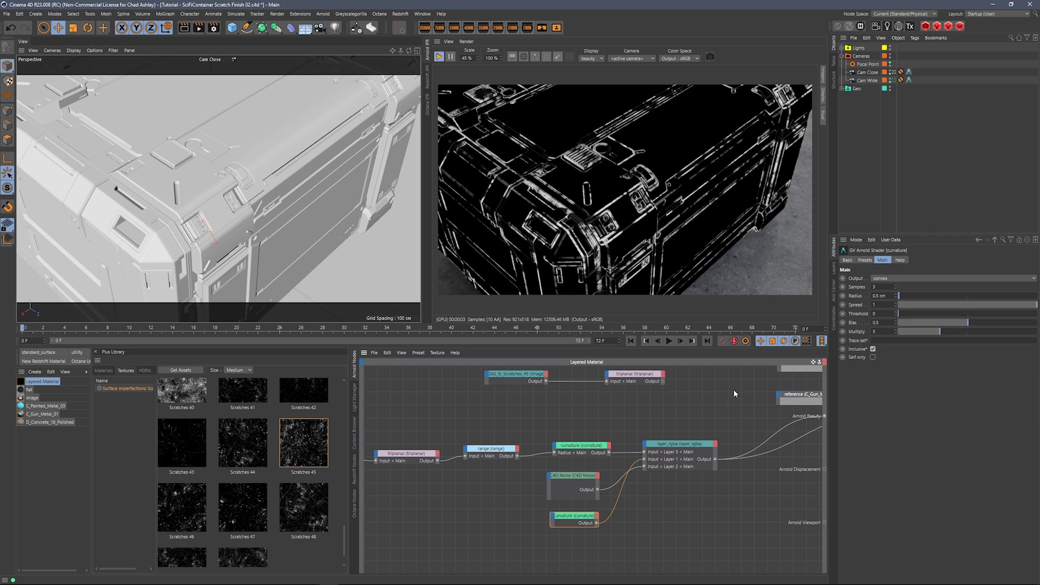
- Compare the C4D Noise and lower curvature outputs individually in the render, and return to previewing the combined layer_rgba mask
left_click(687, 450)
left_click(583, 476)
key("b")
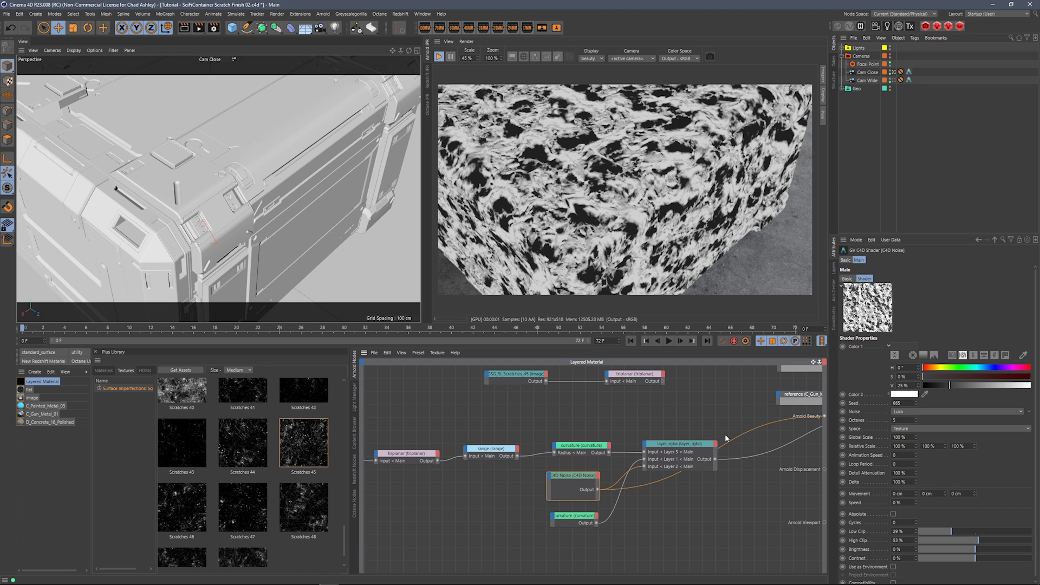
left_click(574, 519, "alt")
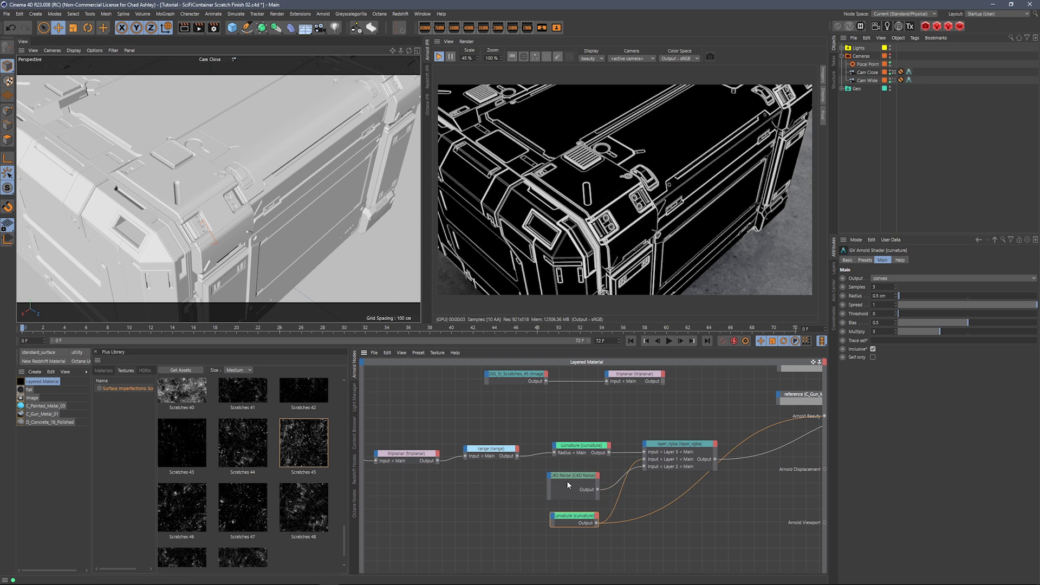
left_click(590, 475, "alt")
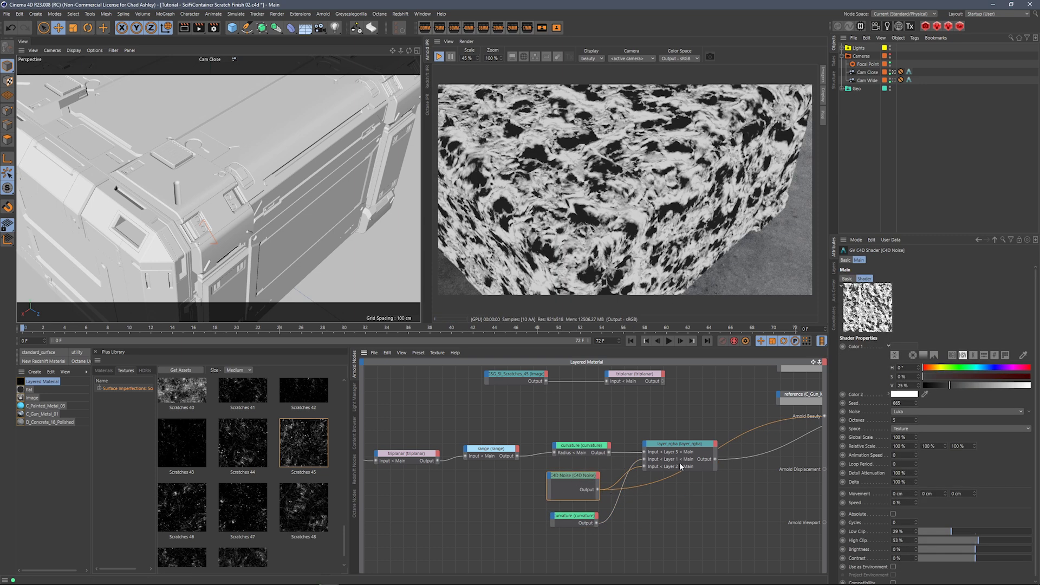
left_click(681, 450)
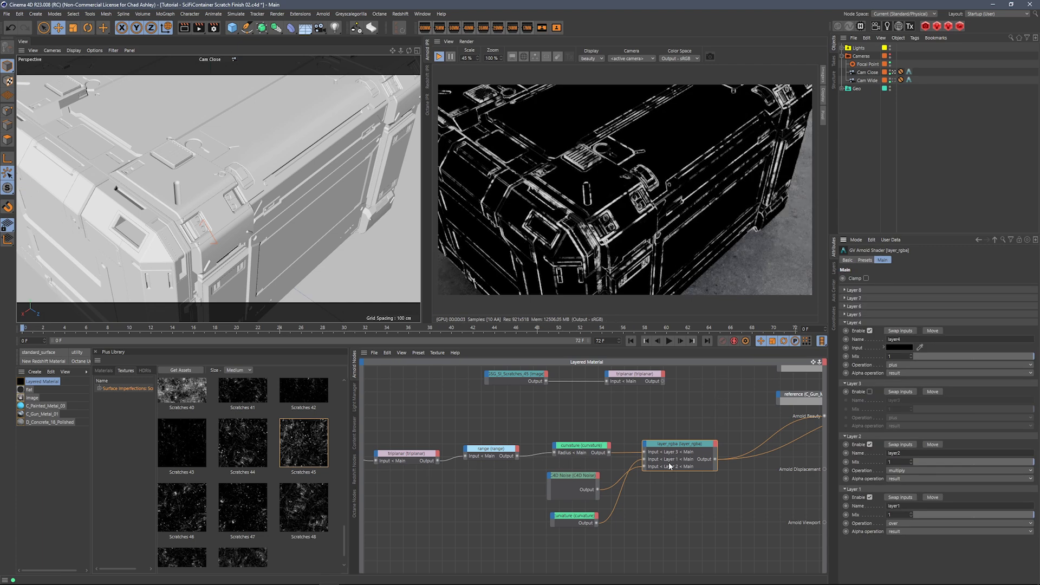
- Examine the Scratches 45 chain by previewing its triplanar and curvature outputs and checking the range node's settings
middle_click_drag(579, 454, 637, 444)
middle_click_drag(569, 492, 610, 503)
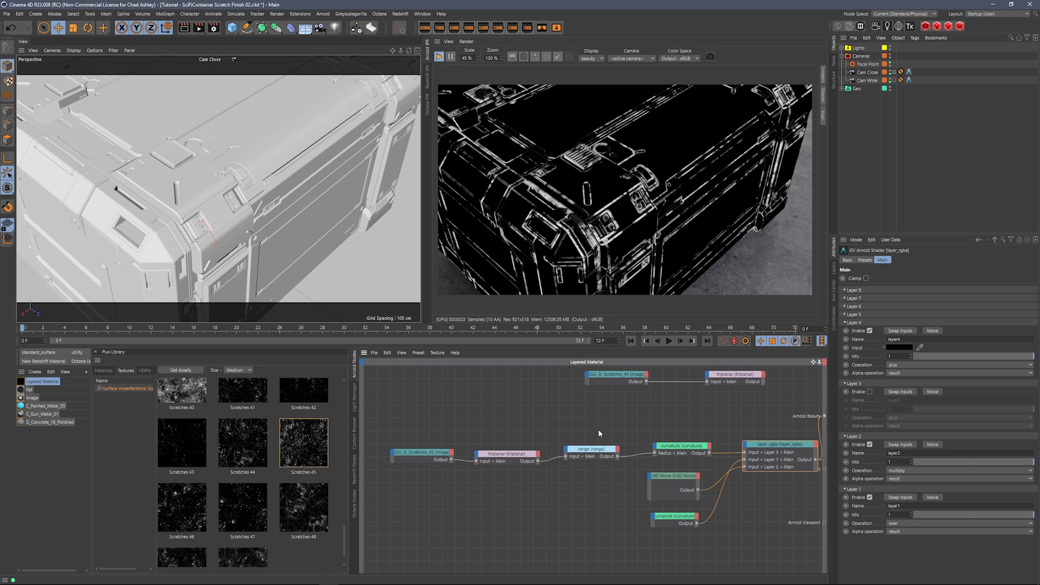
left_click(493, 459)
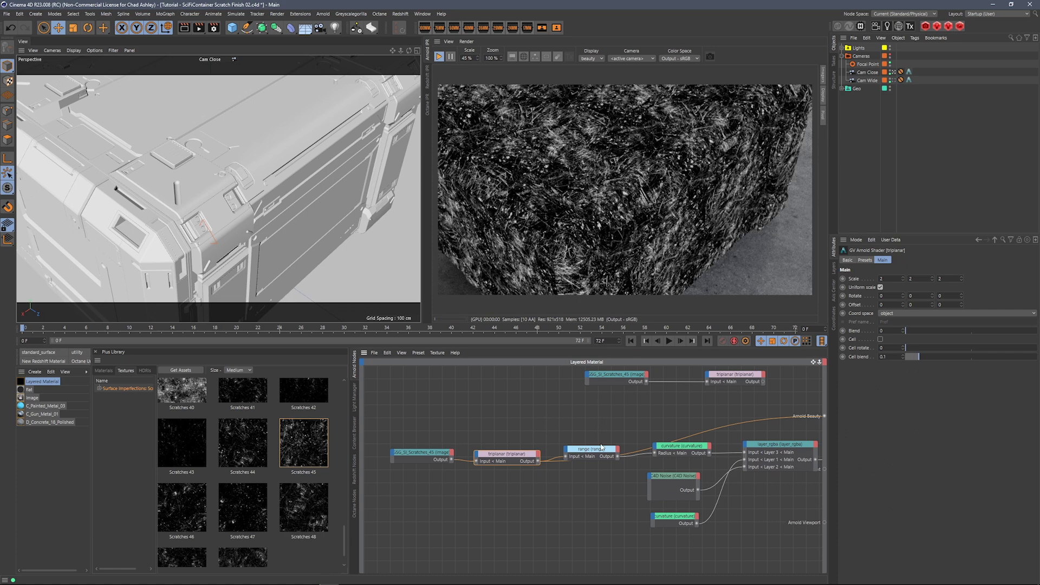
left_click(602, 448)
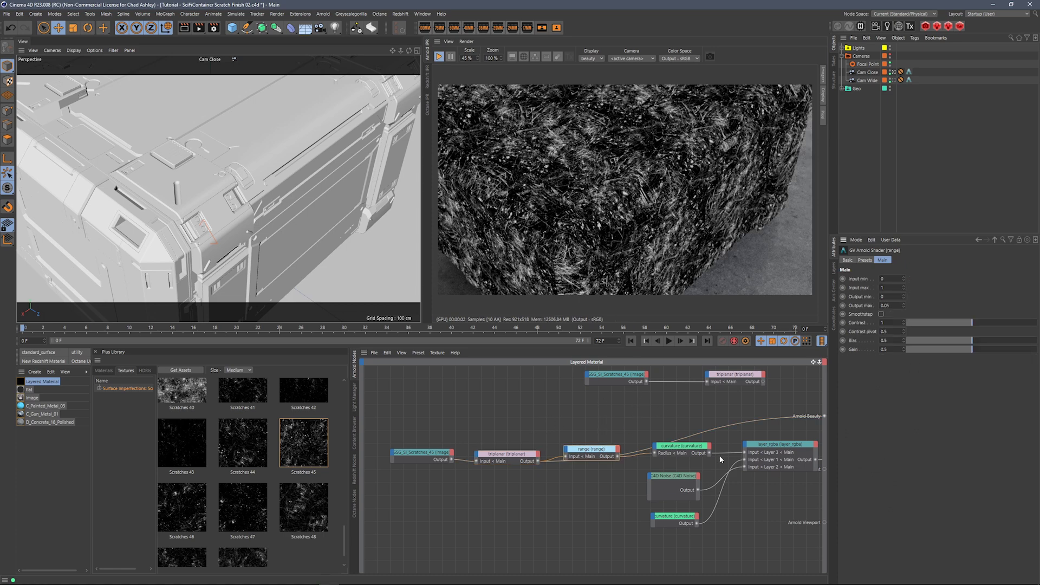
left_click(692, 452)
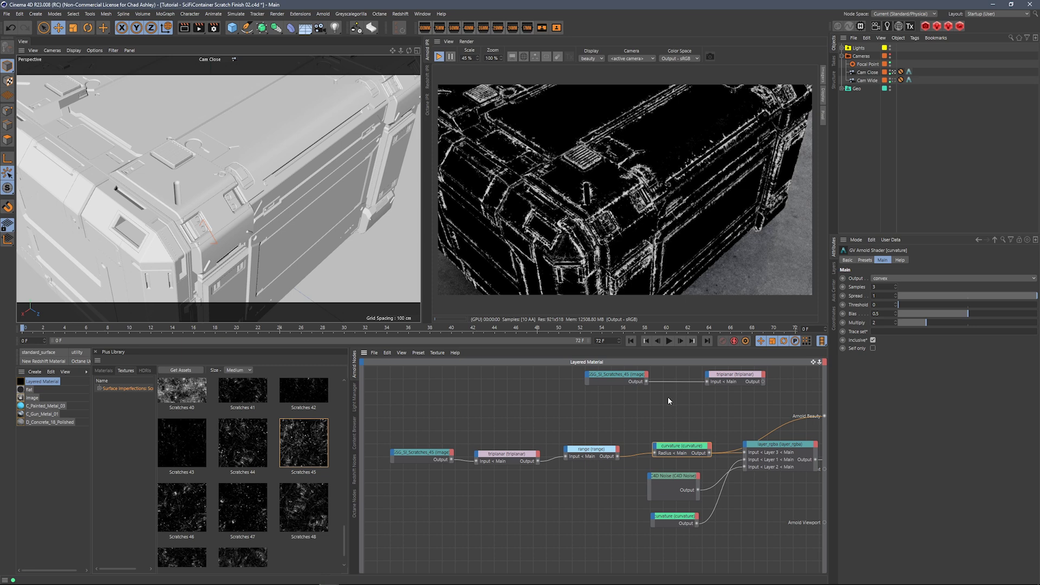
left_click(437, 459)
left_click(593, 450)
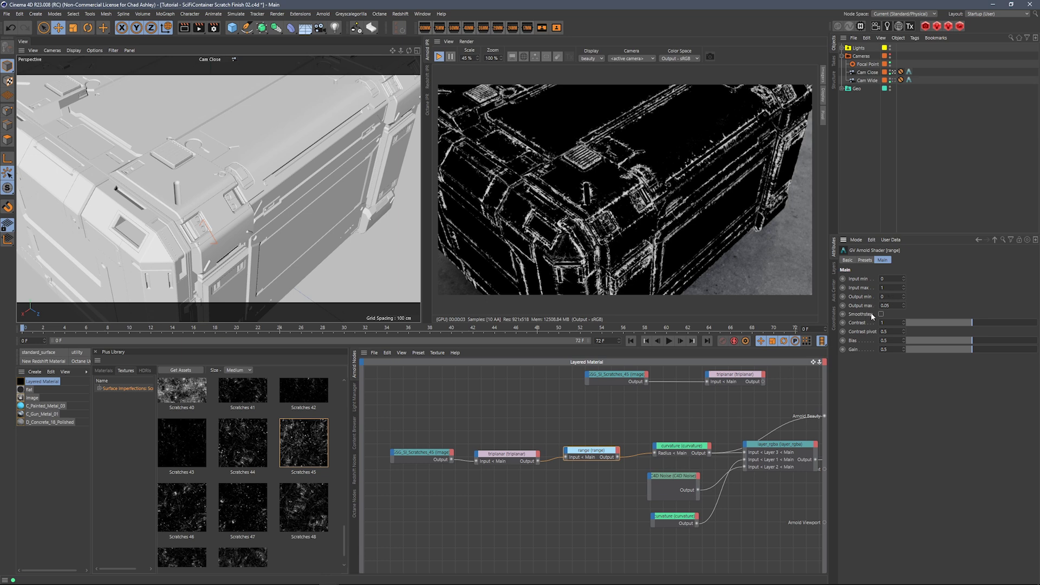
left_click(683, 447)
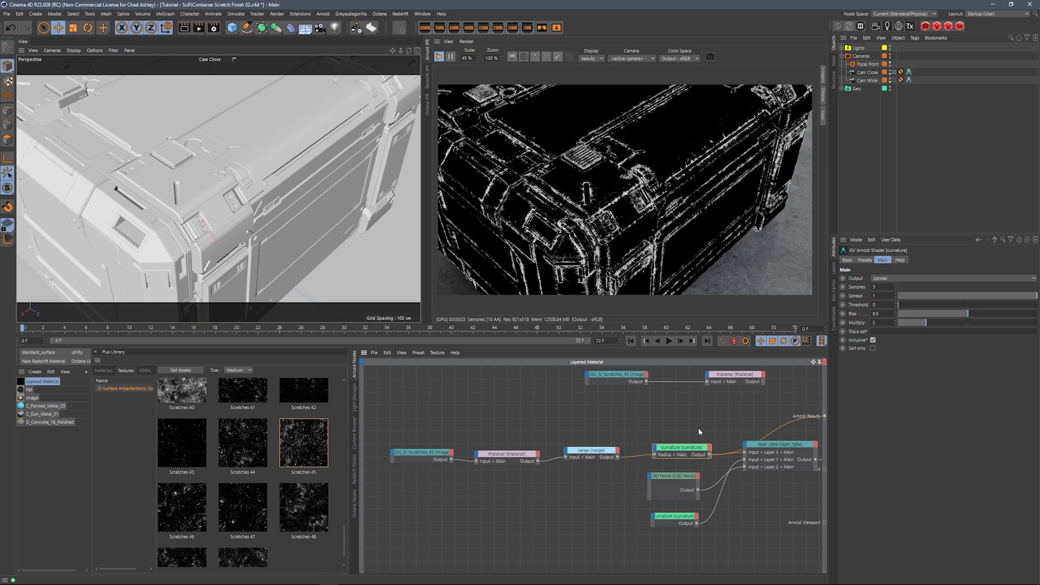
- Enable layer 3 in the layer_rgba node and route the mix_shader output back to Arnold Beauty
middle_click_drag(746, 417, 615, 422)
left_click(681, 442)
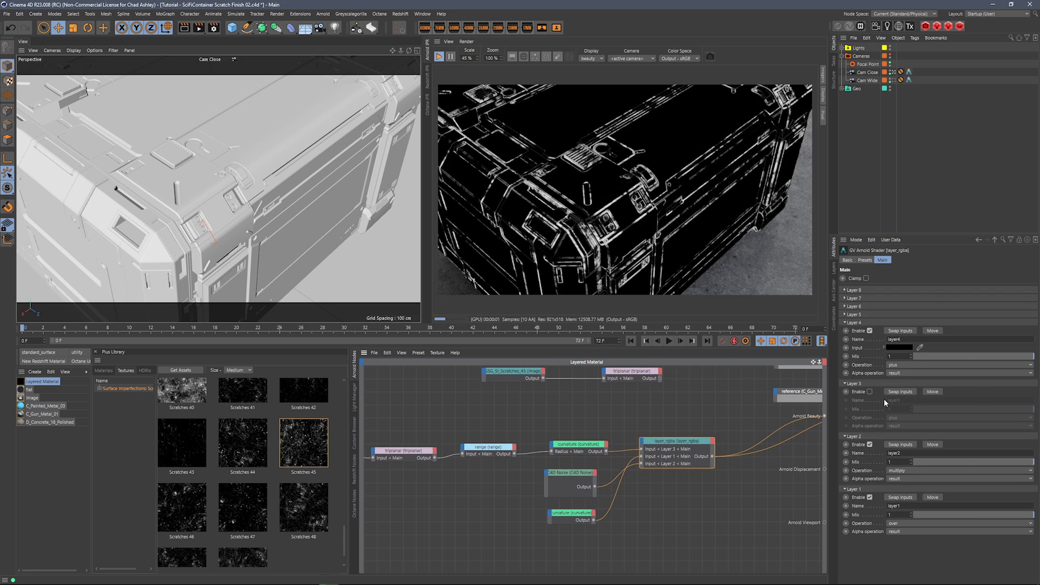
left_click(870, 391)
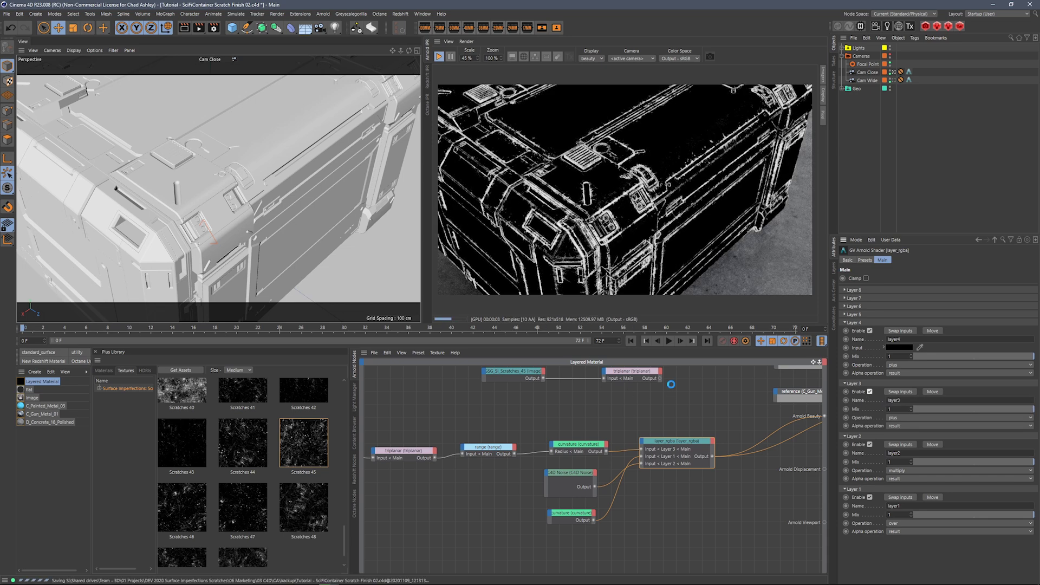
middle_click_drag(716, 410, 583, 444)
left_click(780, 420)
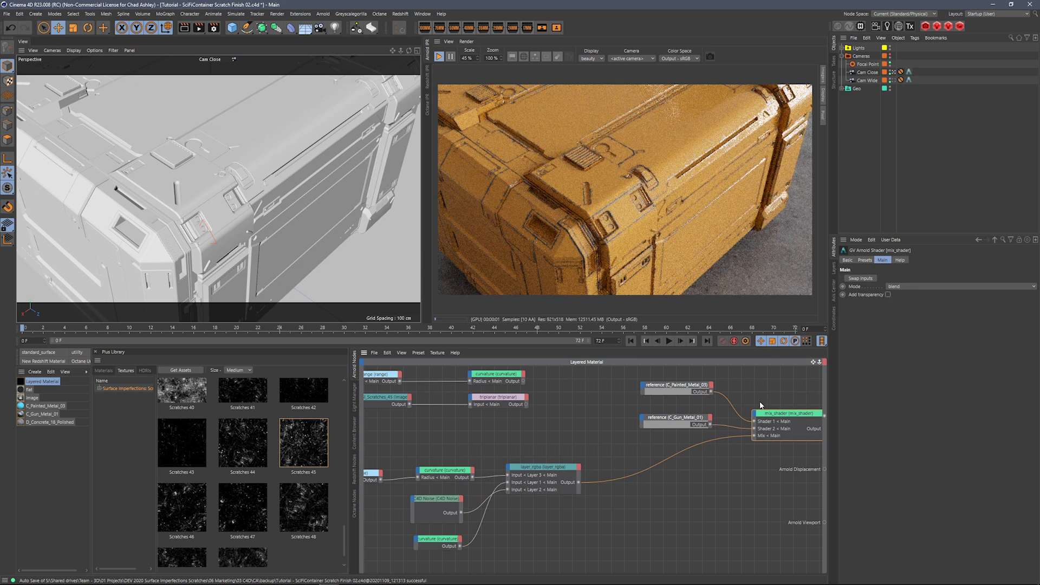
- Set the Output max of the range node in the Scratches 45 chain to 0.1
middle_click_drag(560, 455, 722, 434)
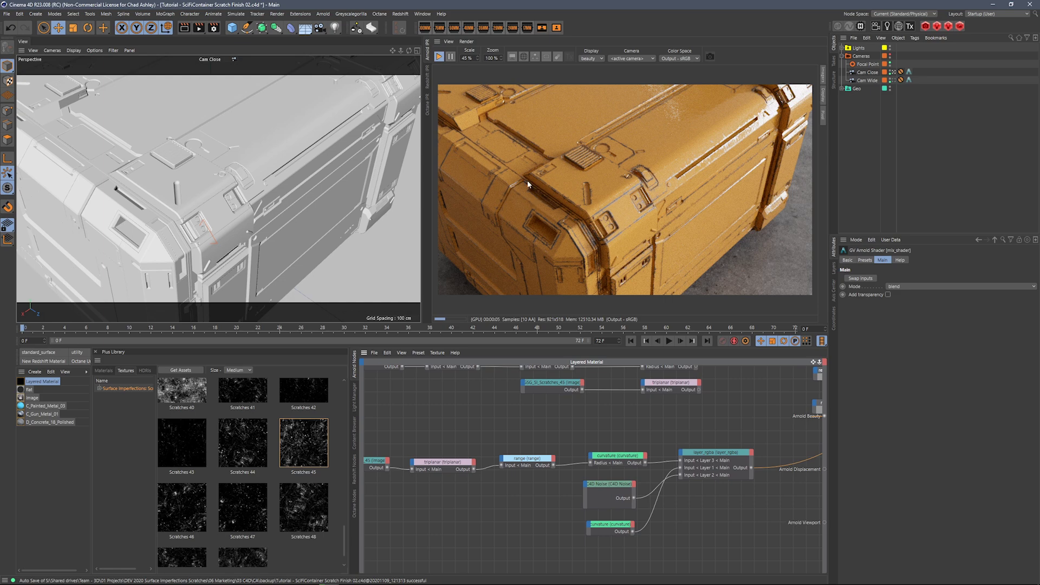
left_click(529, 458)
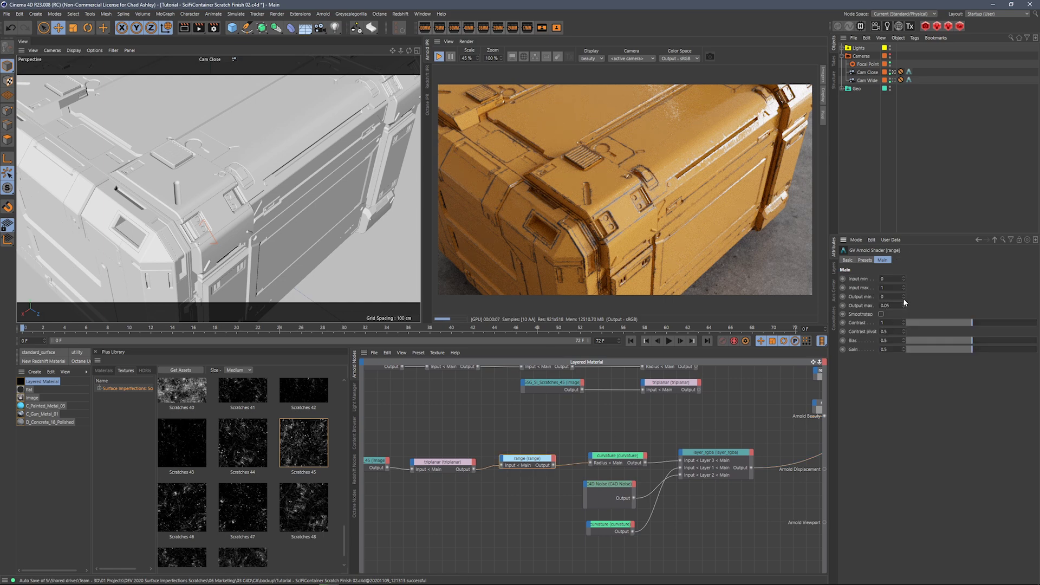
left_click_drag(887, 305, 866, 313)
type("0.1")
key("Return")
- Add the Scratches 24 texture above the Scratches 45 chain and set its color space to Utility - Raw
middle_click_drag(489, 441, 538, 436)
middle_click_drag(595, 453, 603, 464)
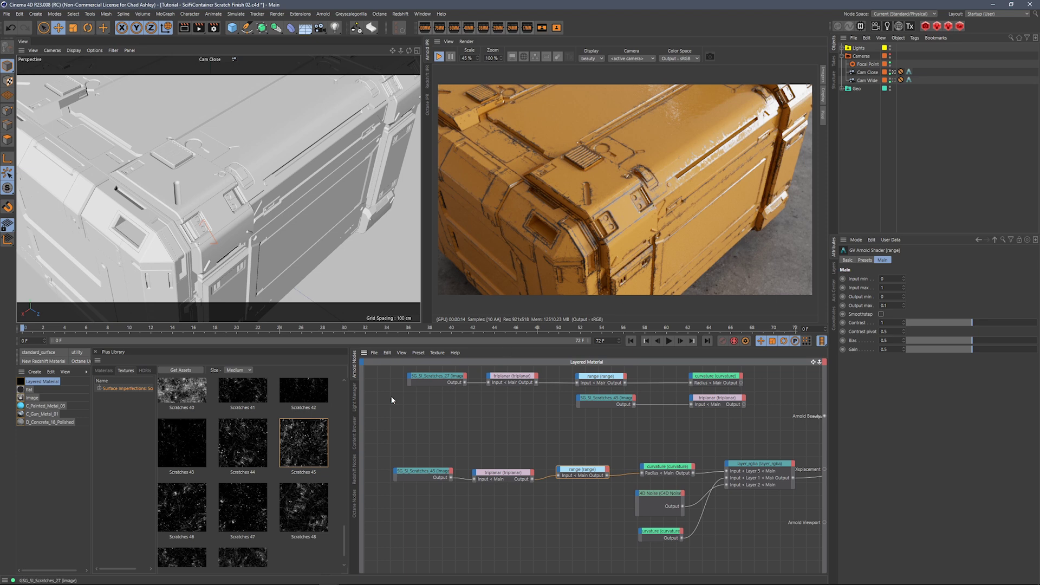
left_click_drag(345, 541, 422, 436)
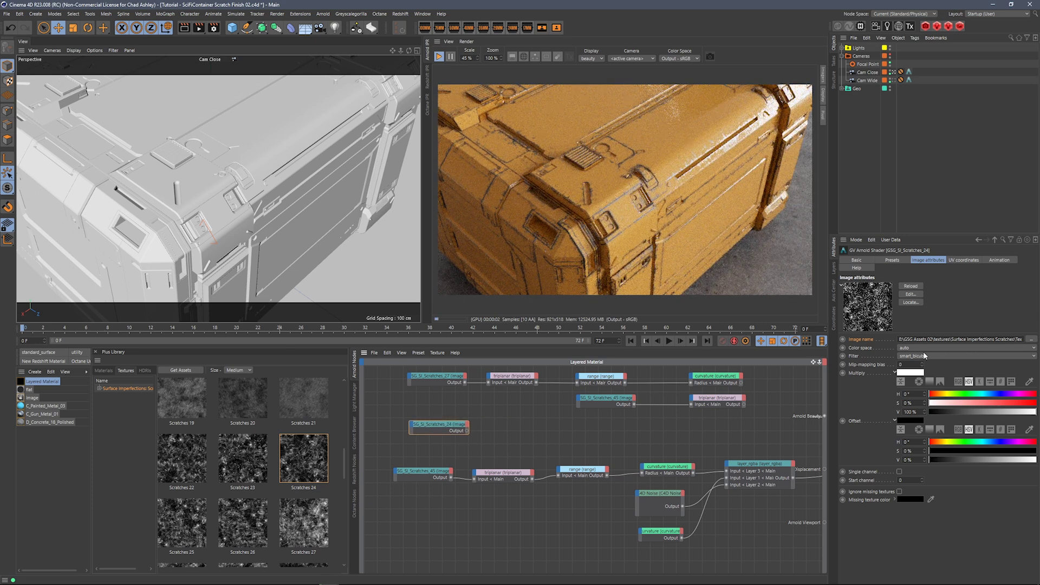
left_click(924, 348)
mouse_move(948, 475)
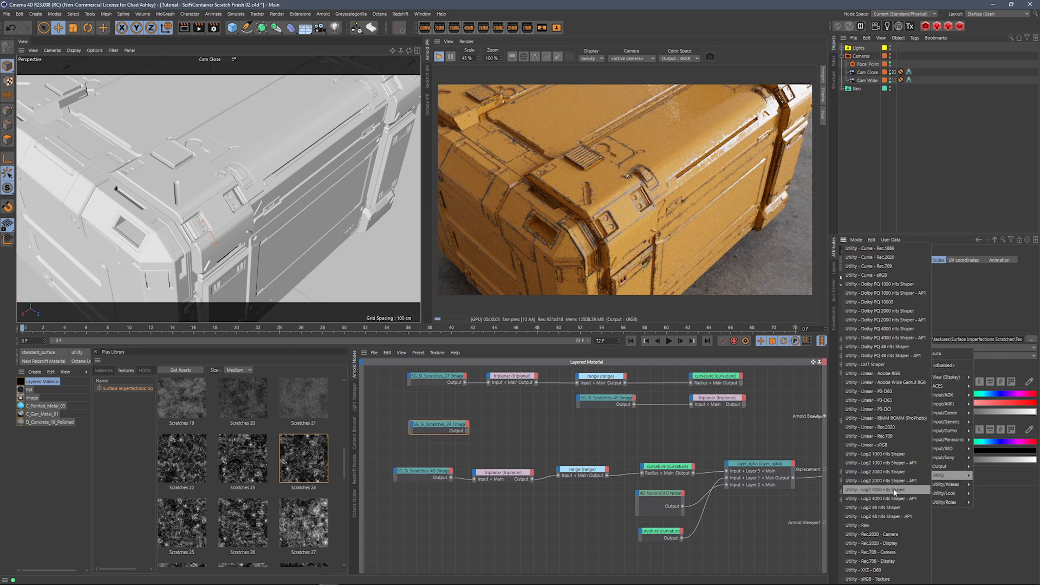
left_click(885, 525)
left_click_drag(444, 425, 434, 428)
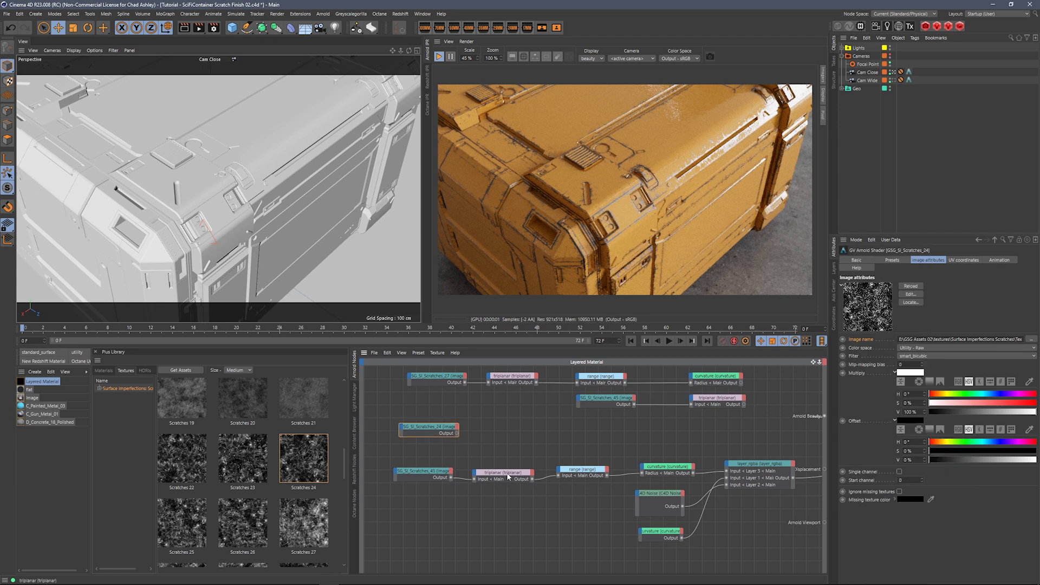
- Duplicate the triplanar node, feed it with the Scratches 24 image, and preview it through Arnold Beauty
left_click_drag(511, 476, 515, 430, "ctrl")
left_click(515, 432)
key("alt+w")
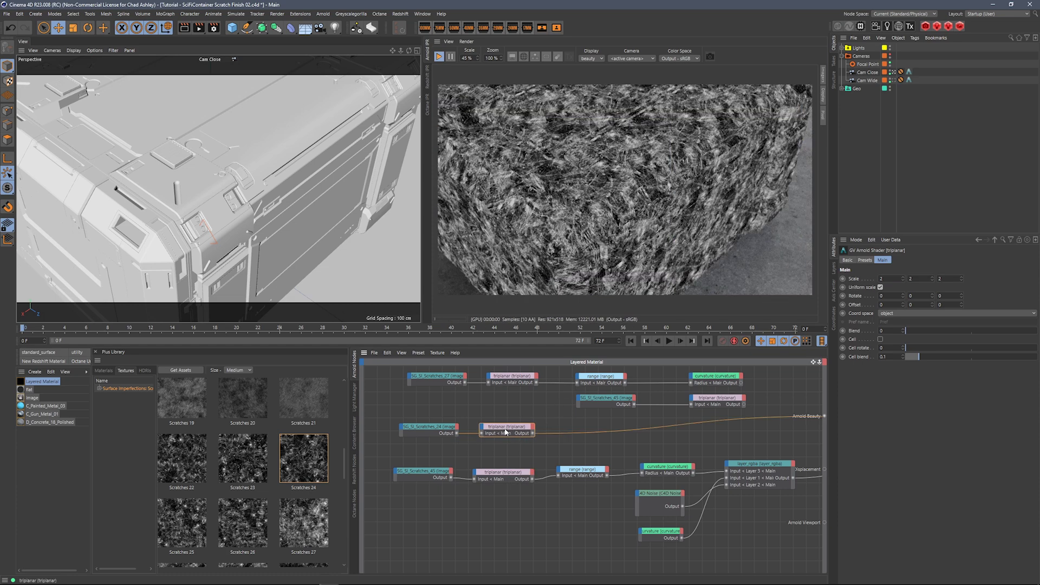
- Insert a range node between the Scratches 24 image and its triplanar node
left_click_drag(504, 432, 584, 429)
left_click(506, 411)
key("Tab")
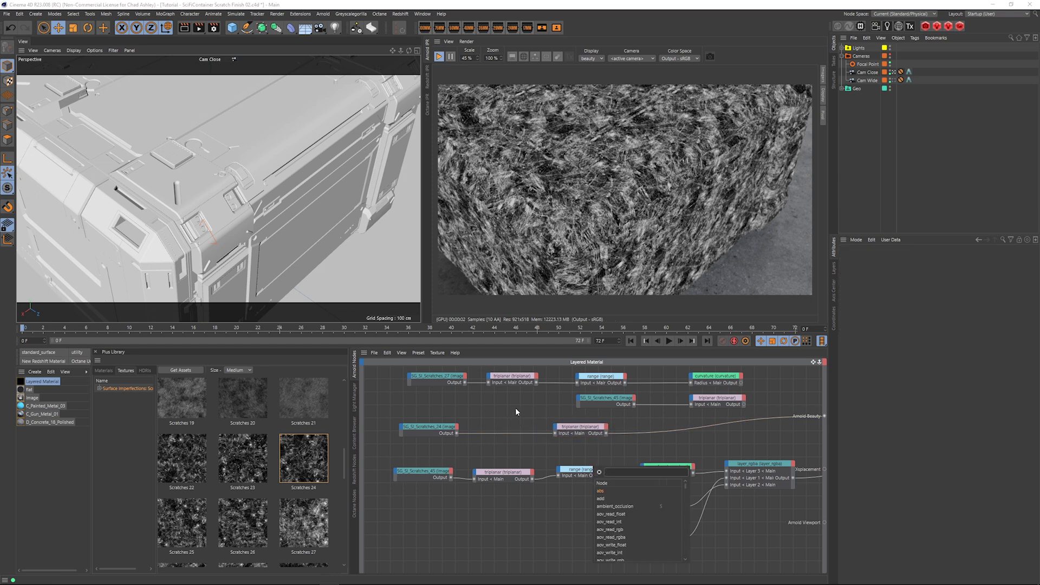
type("range")
key("Return")
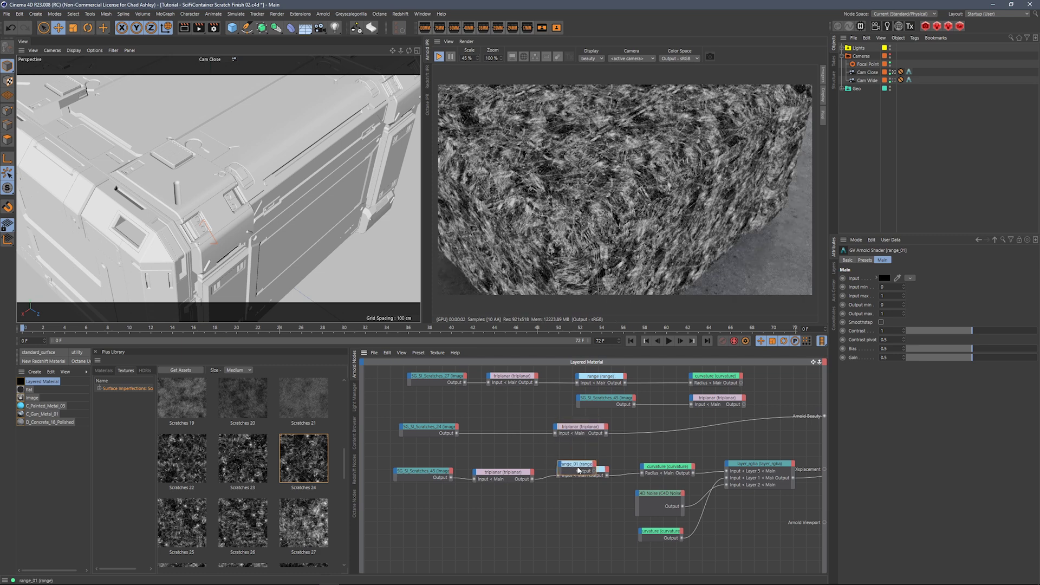
left_click_drag(578, 470, 516, 428)
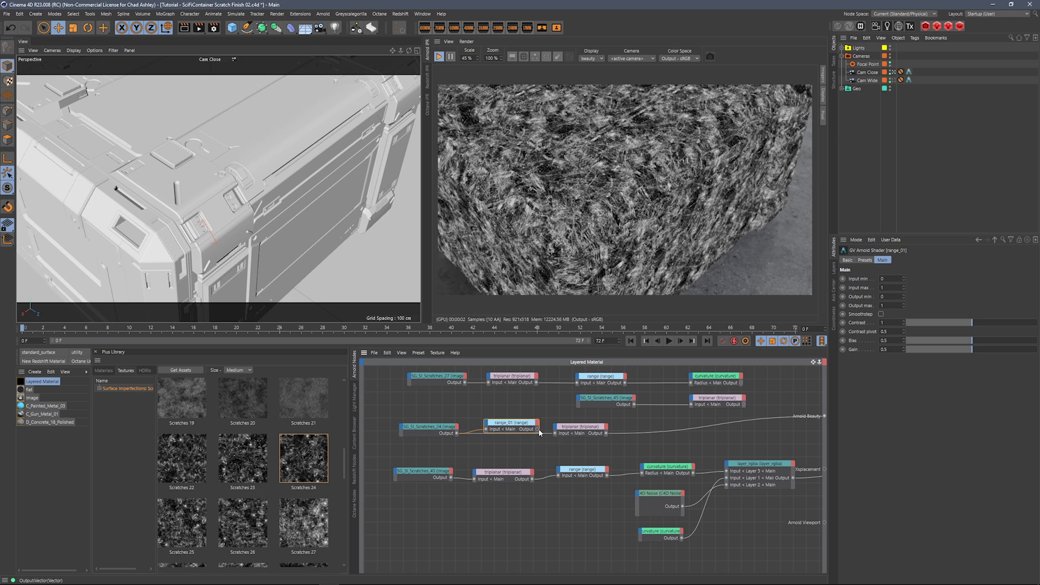
left_click_drag(554, 432, 556, 433)
- Set Input max to 0.5 and Input min to 0.1 on the range node in the Scratches 24 chain
left_click(888, 288)
type("1")
key("Return")
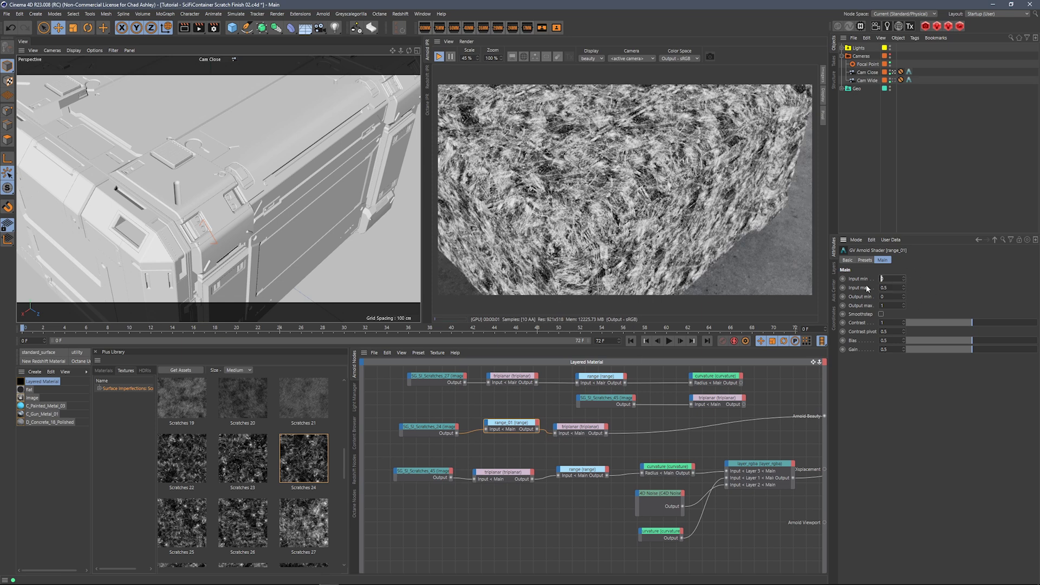
type("0.1")
key("Return")
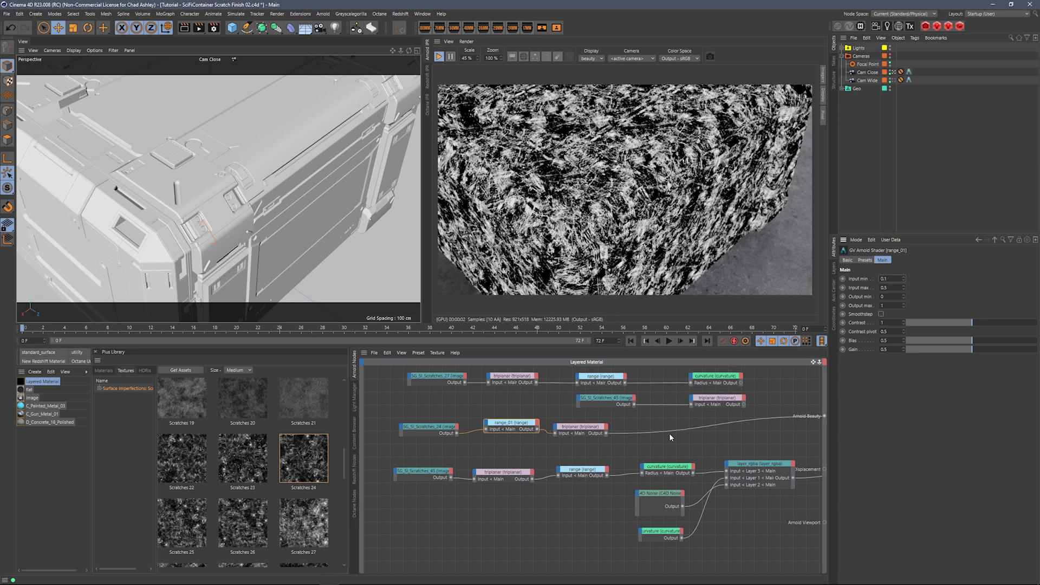
- Connect the Scratches 24 triplanar output to the layer 4 input of layer_rgba and preview the combined mask
mouse_move(677, 432)
middle_mouse_down("alt")
mouse_move(560, 420)
mouse_move(665, 428)
middle_mouse_up("alt")
left_click(701, 463)
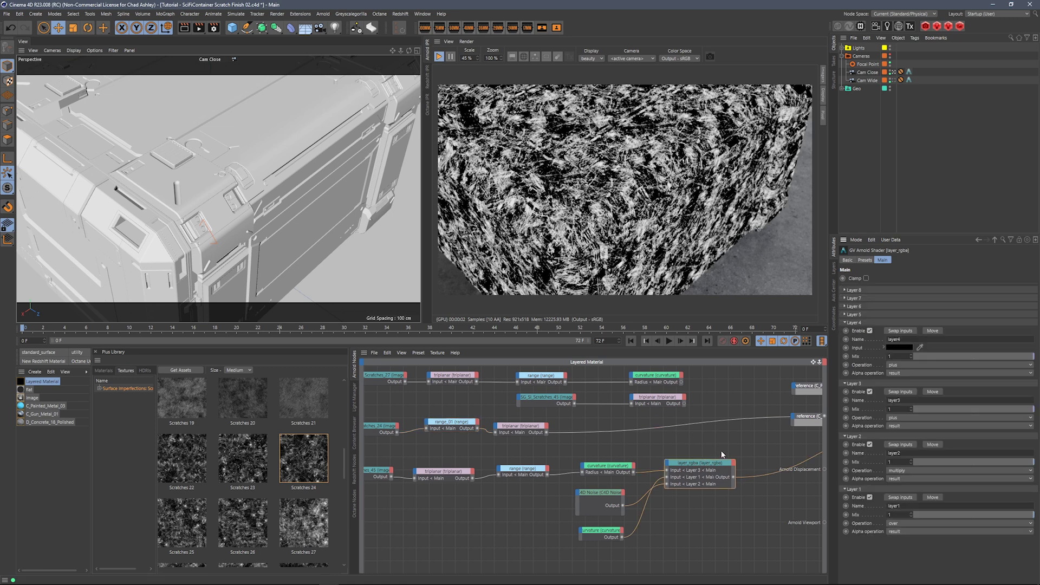
left_click_drag(547, 432, 668, 464)
mouse_move(676, 469)
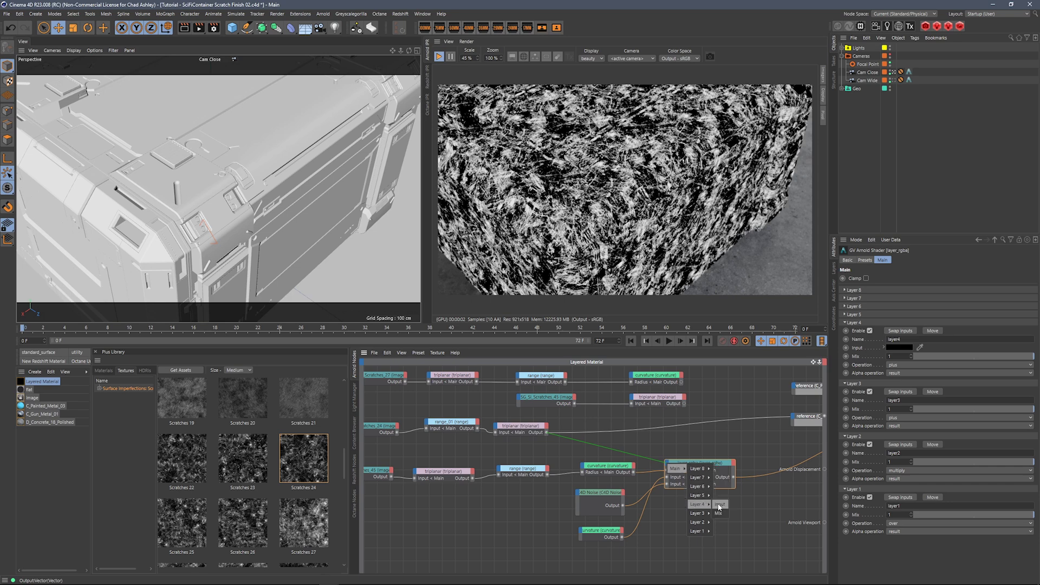
left_click(721, 505)
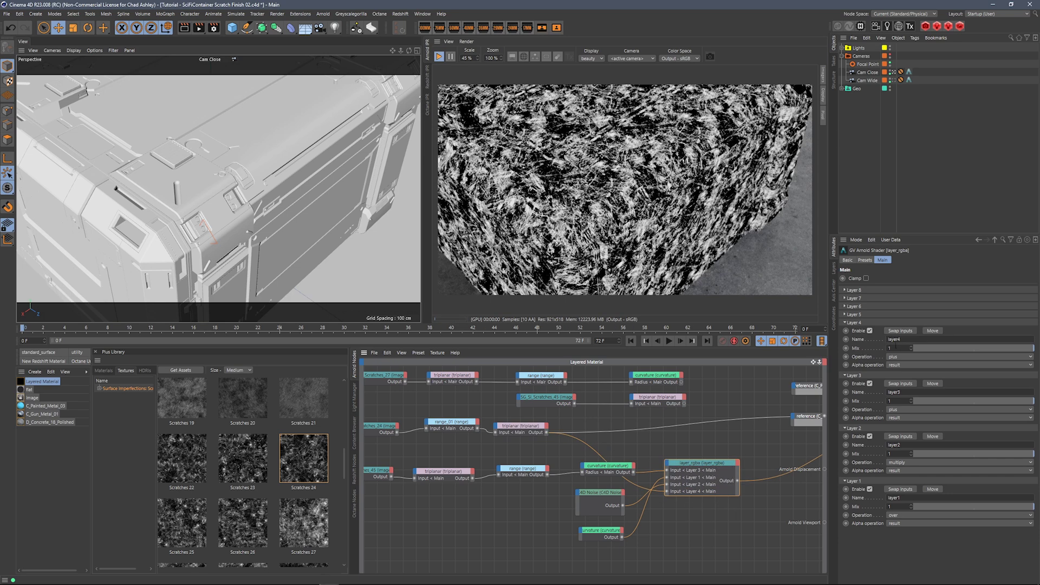
left_click_drag(703, 464, 710, 461)
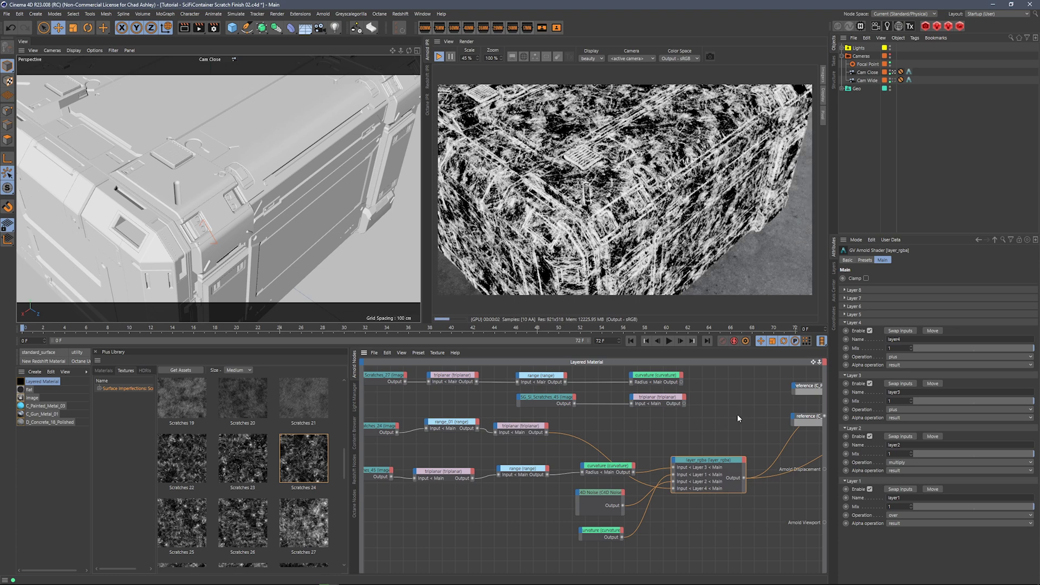
- Route the mix_shader output back to Arnold Beauty to render the full material
middle_click_drag(720, 458, 523, 458)
left_click(738, 414)
key("a")
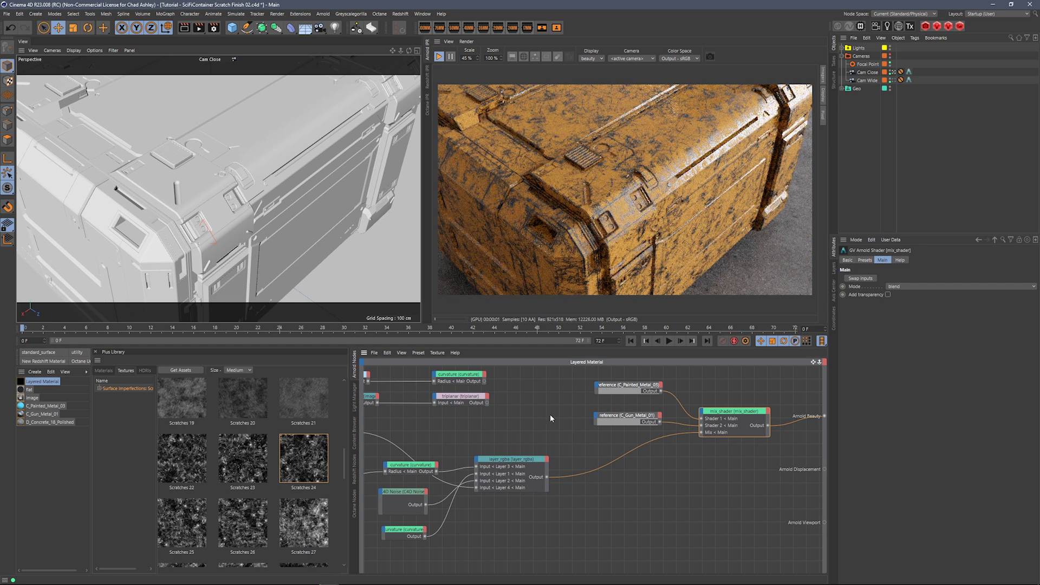
- Reduce the scale of the Scratches 24 triplanar node, trying 1.5 and settling on 1
middle_click_drag(546, 418, 723, 445)
middle_click_drag(527, 442, 572, 441)
left_click(547, 434)
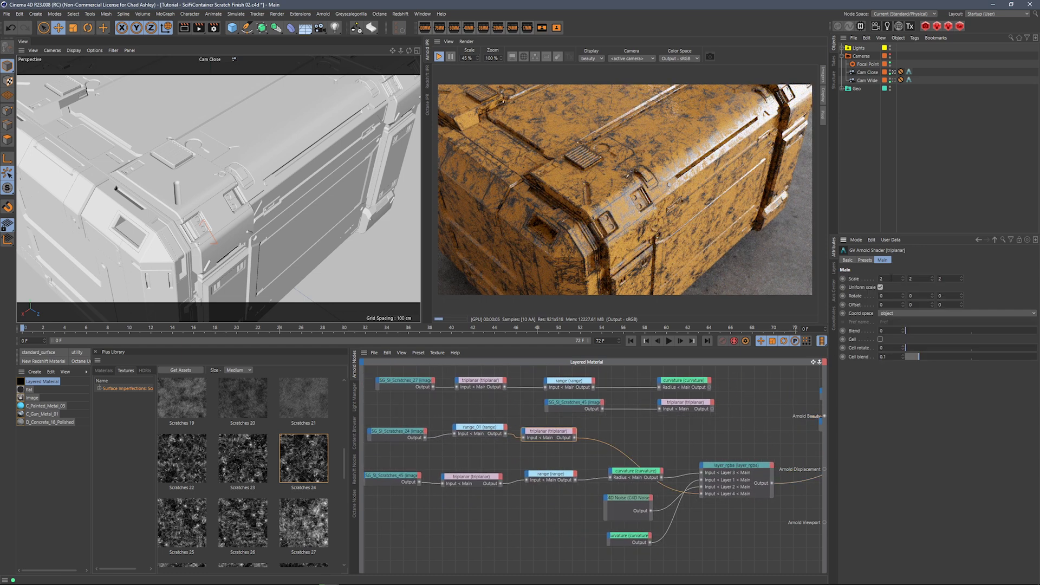
type("1.5")
key("Return")
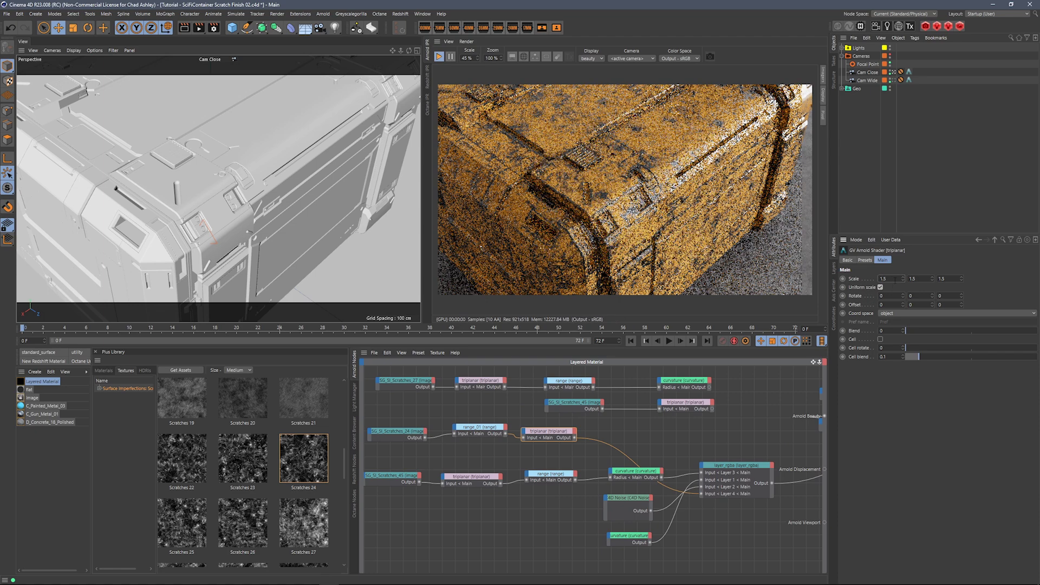
left_click_drag(890, 278, 857, 288)
type("1")
key("Return")
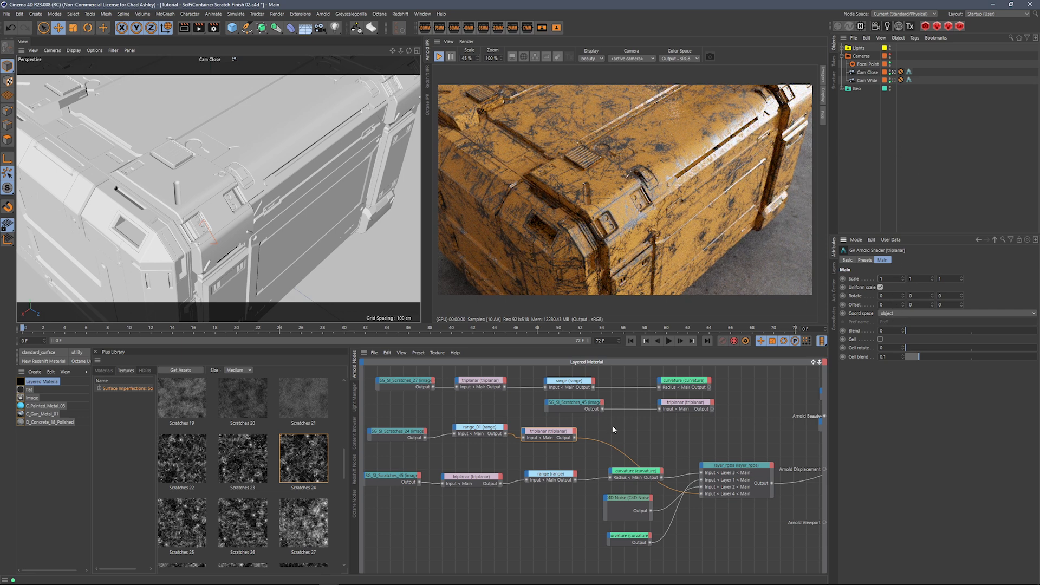
- Duplicate the C4D Noise node, preview the copy through Arnold Beauty and set its Global Scale to 150%
left_click(642, 436)
key("Tab")
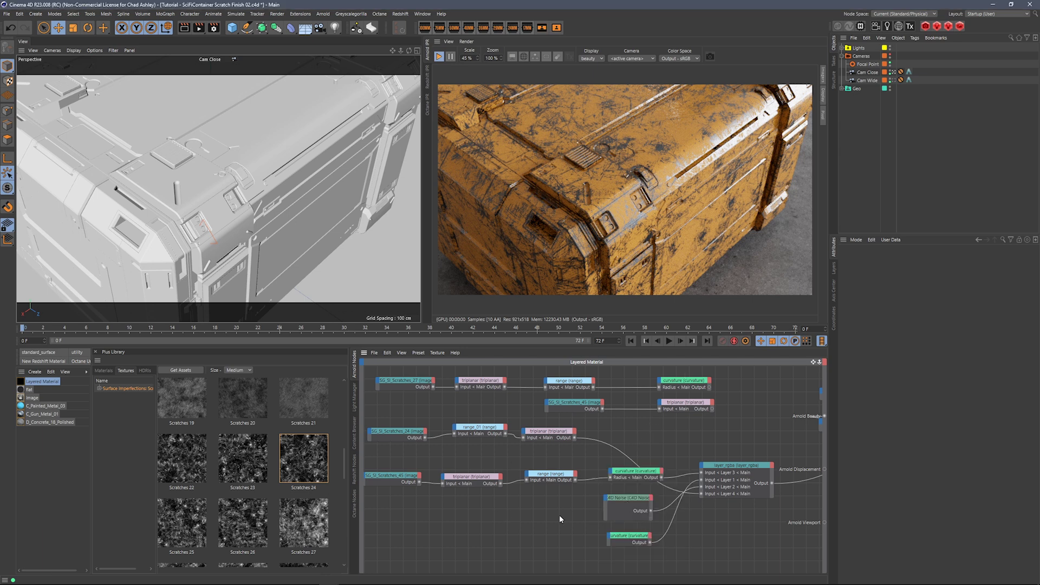
left_click_drag(635, 499, 563, 509, "ctrl")
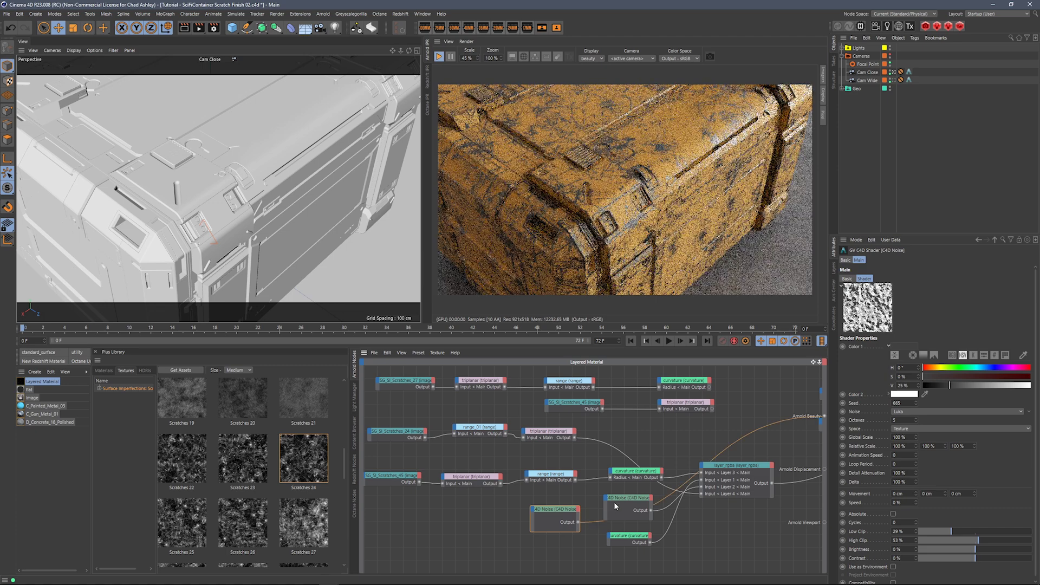
left_click_drag(913, 438, 881, 447)
type("1")
type("15")
key("Return")
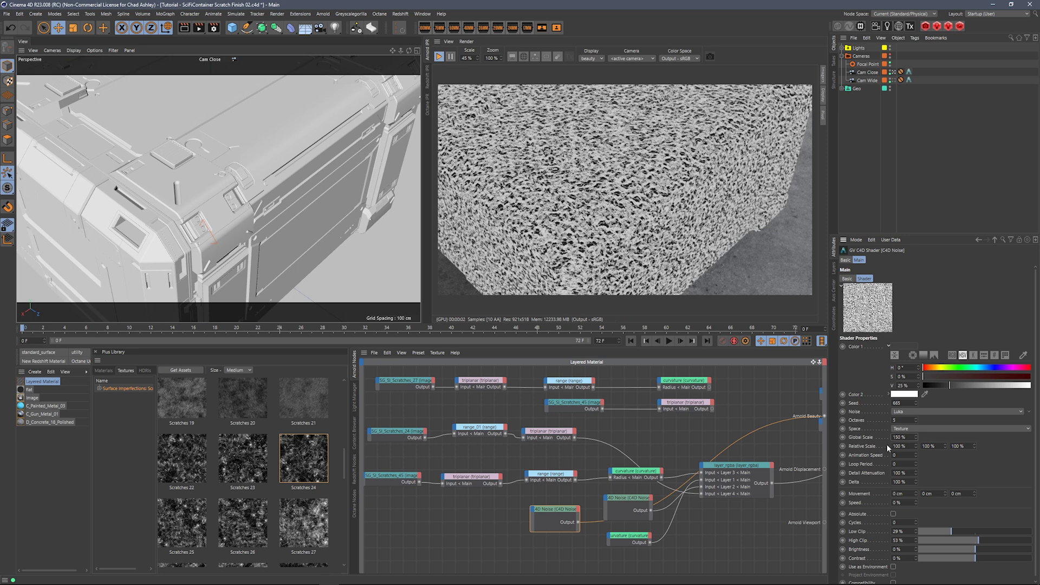
type("150")
key("Return")
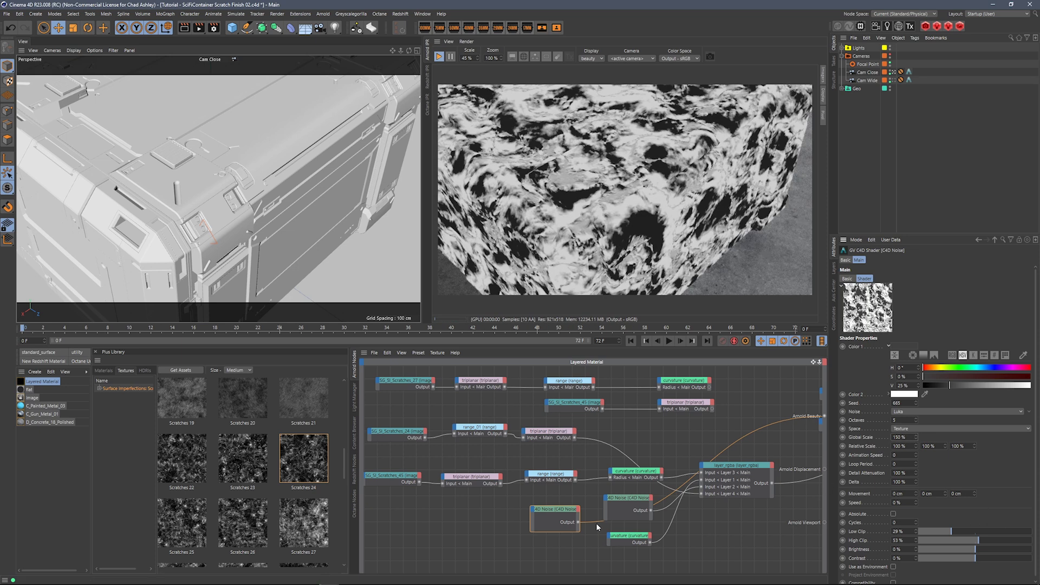
- Connect the duplicated C4D Noise to the layer 4 Mix of layer_rgba and preview layer_rgba through Arnold Beauty
left_click_drag(578, 522, 701, 468)
mouse_move(712, 473)
left_click(746, 507)
left_click(735, 473)
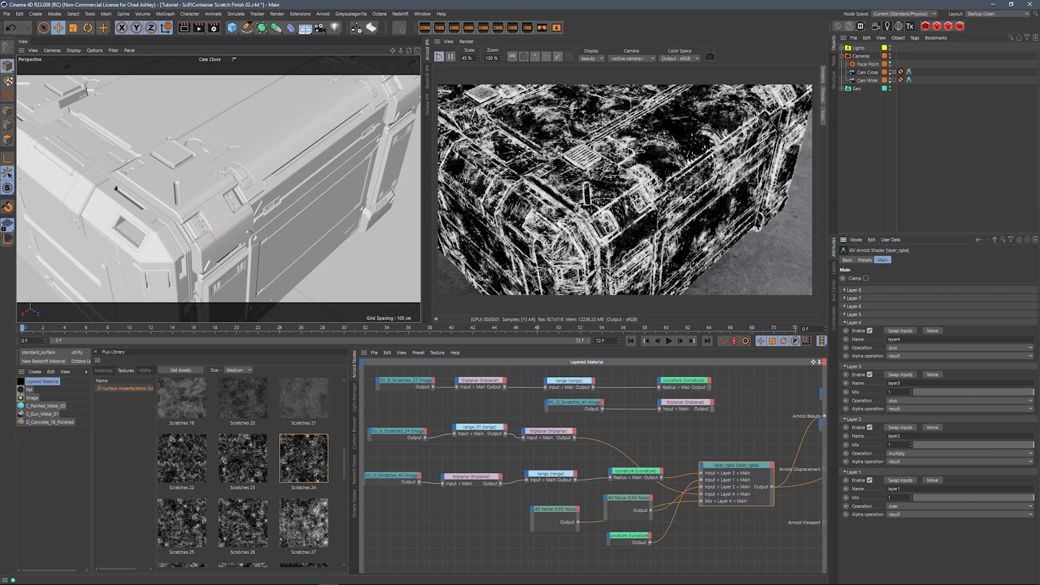
- Set the duplicated noise's Low Clip to 18% and High Clip to 91%, and route mix_shader back to Arnold Beauty
left_click(558, 516)
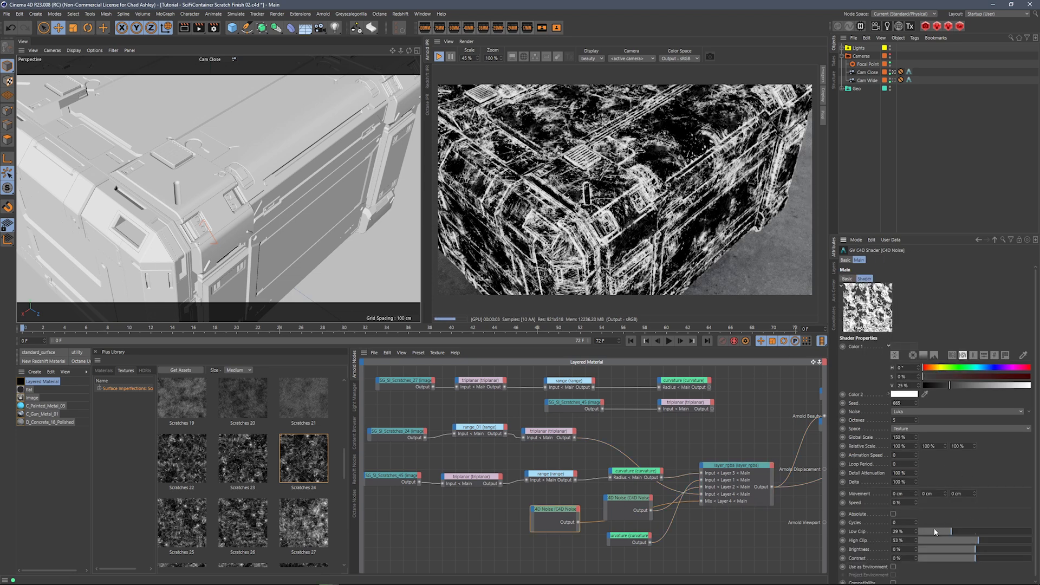
left_click_drag(933, 529, 1022, 543)
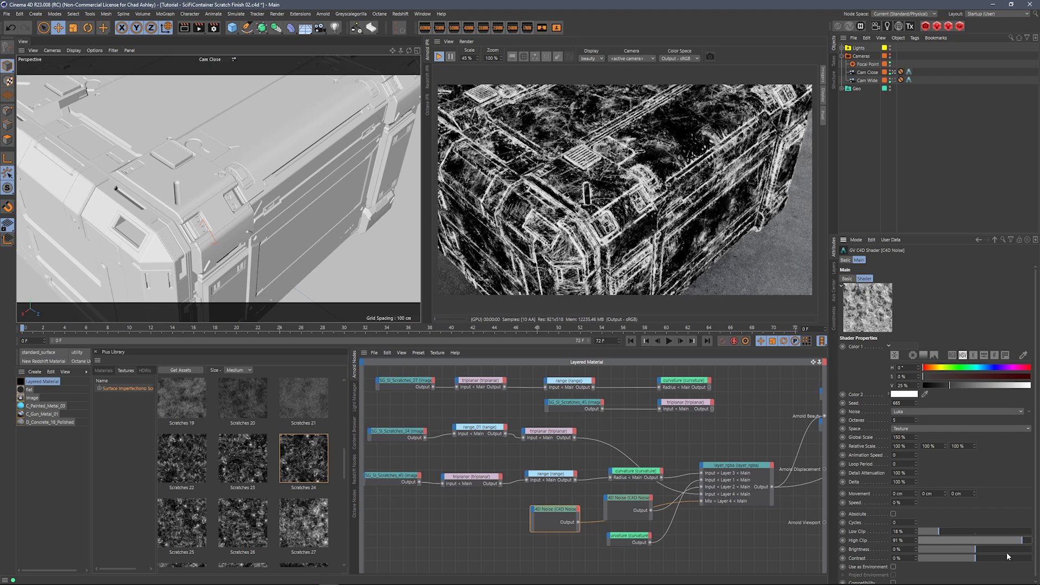
middle_click_drag(767, 400, 631, 410)
left_click(807, 431)
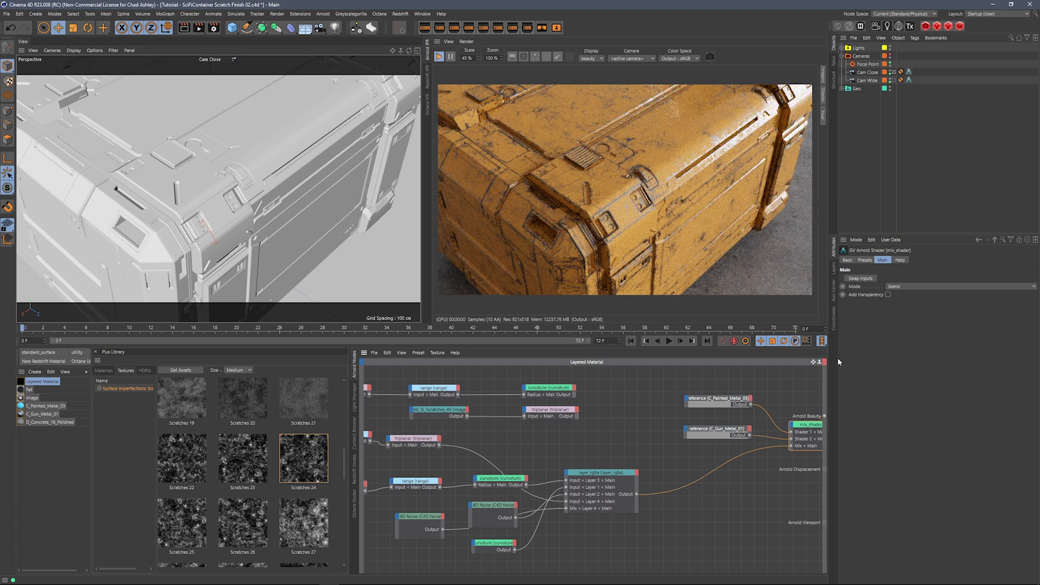
- Examine the worn paint and scratches through Cam Wide and from several free angles and distances, and return to Cam Close
left_click(893, 81)
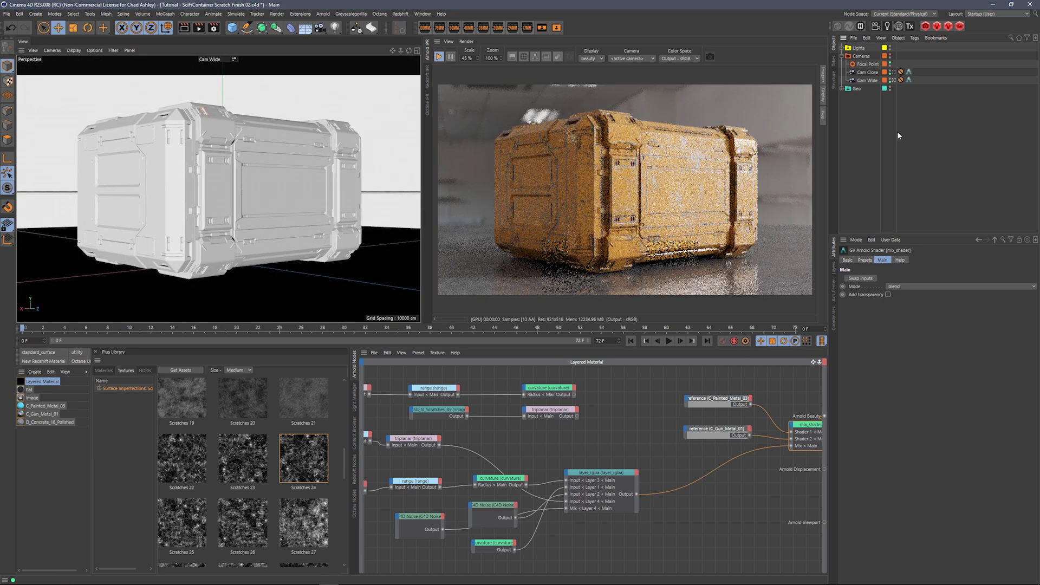
left_click(893, 80)
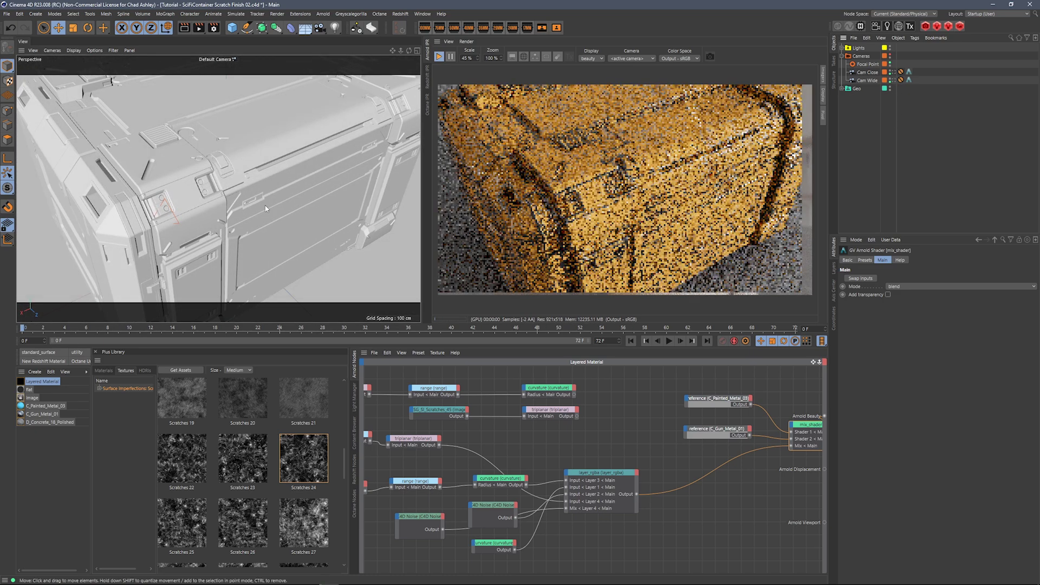
left_click_drag(217, 184, 292, 200, "alt")
scroll(272, 221, "down", 5)
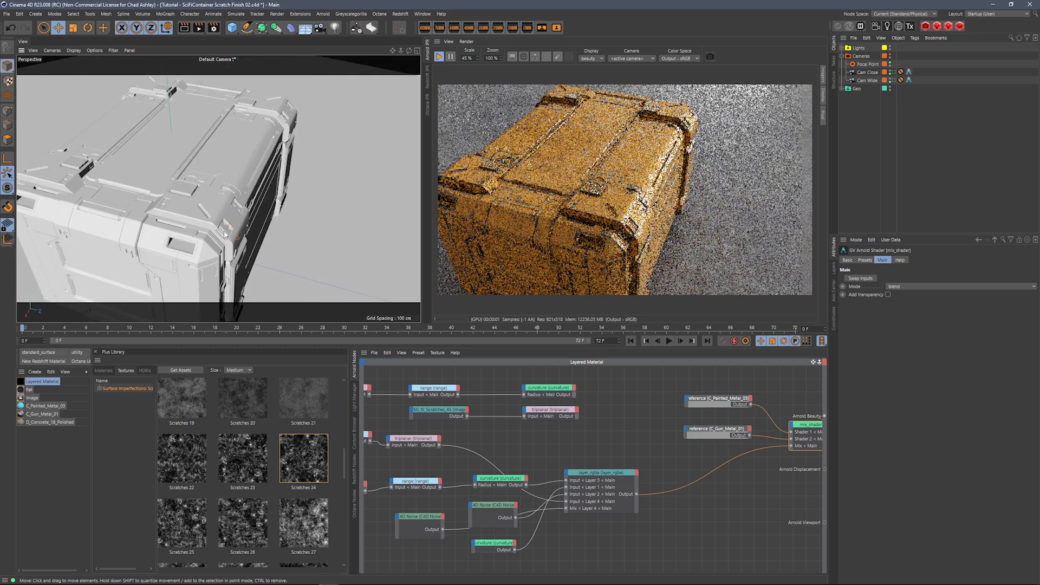
left_click_drag(216, 217, 292, 179, "alt")
scroll(210, 209, "up", 4)
left_click_drag(257, 229, 294, 219, "alt")
scroll(223, 257, "down", 8)
scroll(203, 203, "up", 8)
scroll(174, 224, "down", 8)
scroll(361, 196, "up", 6)
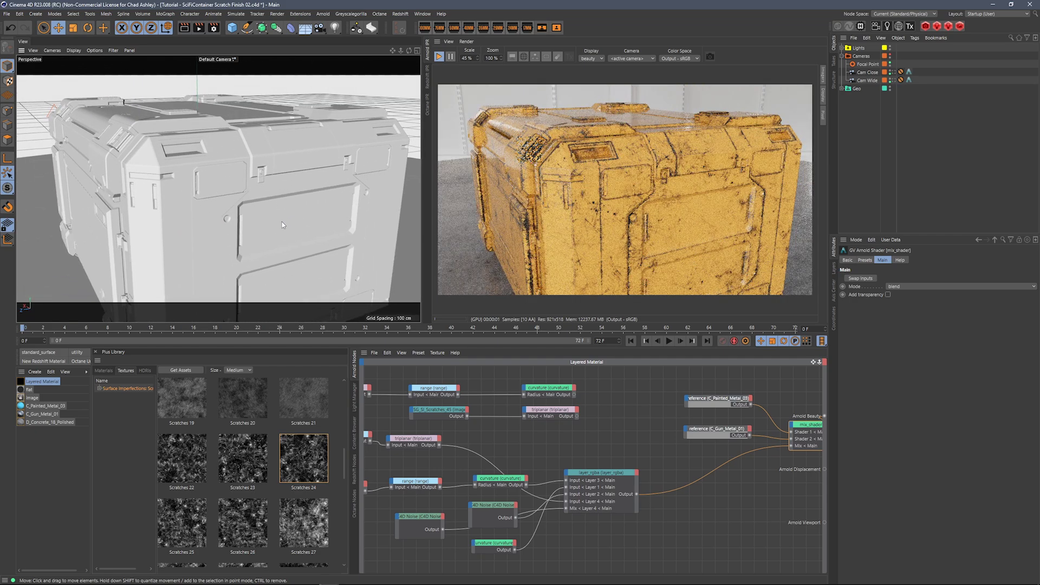
scroll(270, 211, "up", 5)
scroll(265, 216, "up", 3)
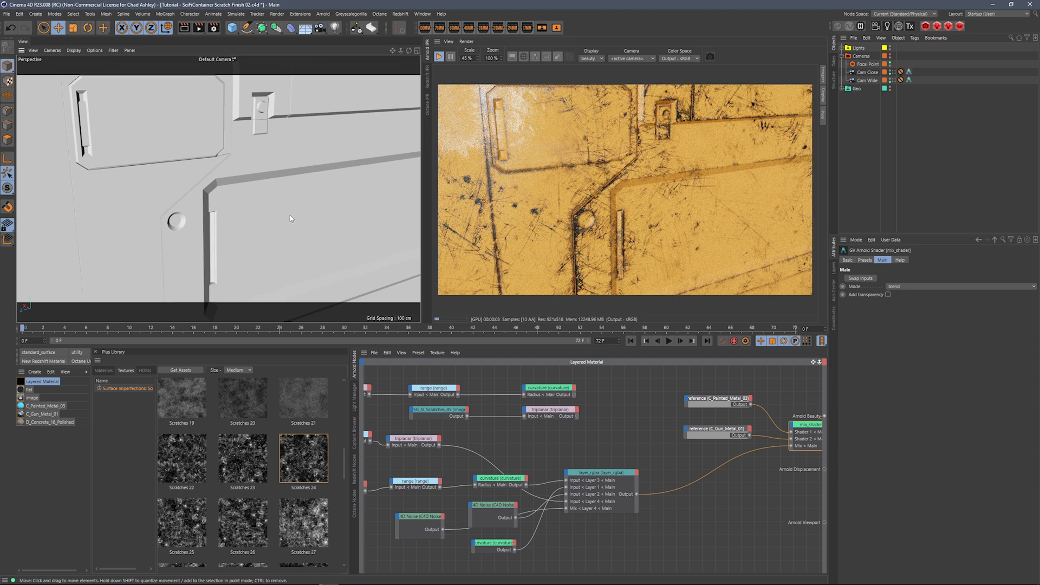
left_click_drag(299, 220, 311, 193, "alt")
scroll(293, 223, "down", 5)
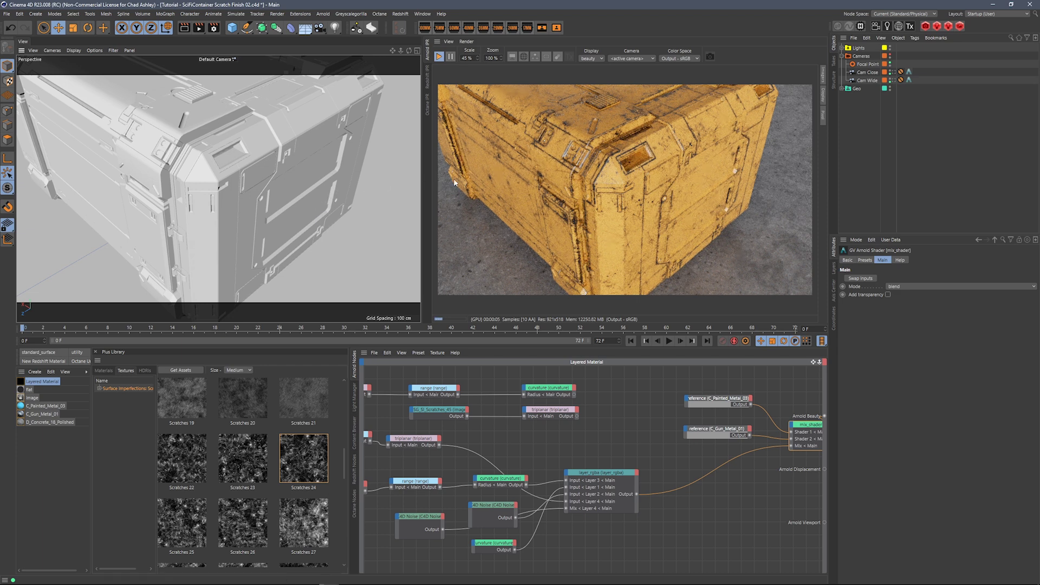
left_click_drag(247, 242, 297, 235, "alt")
right_click_drag(297, 236, 364, 200, "alt")
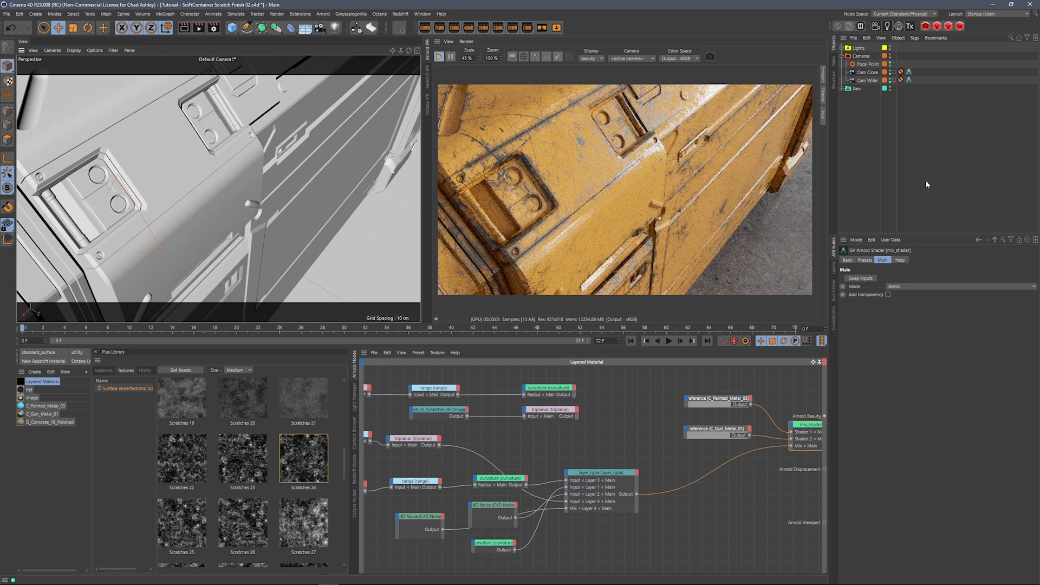
left_click(892, 72)
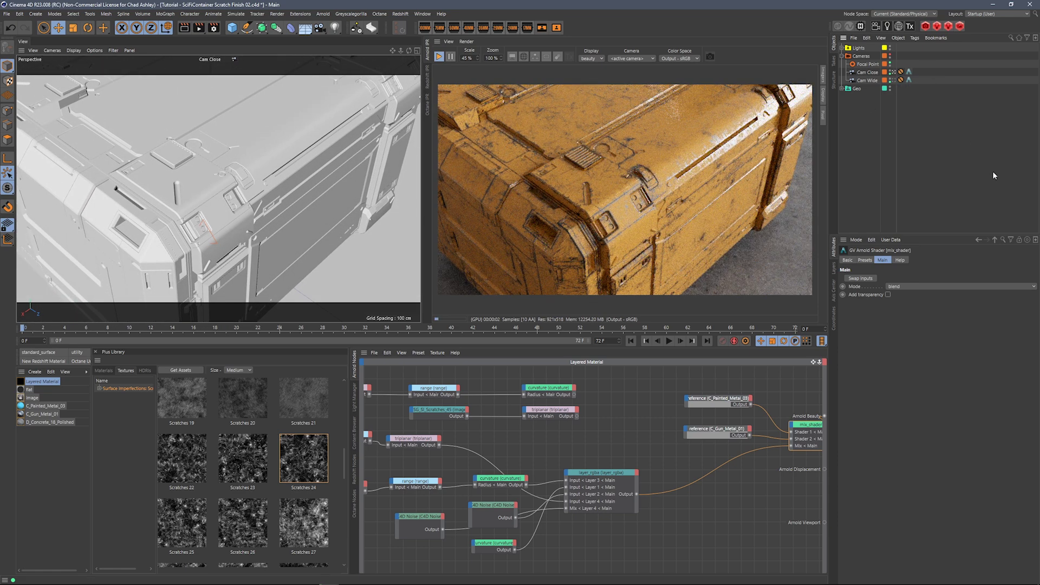
- Preview the combined mask of the layer_rgba node through Arnold Beauty
middle_click_drag(467, 447, 628, 439)
left_click(434, 430)
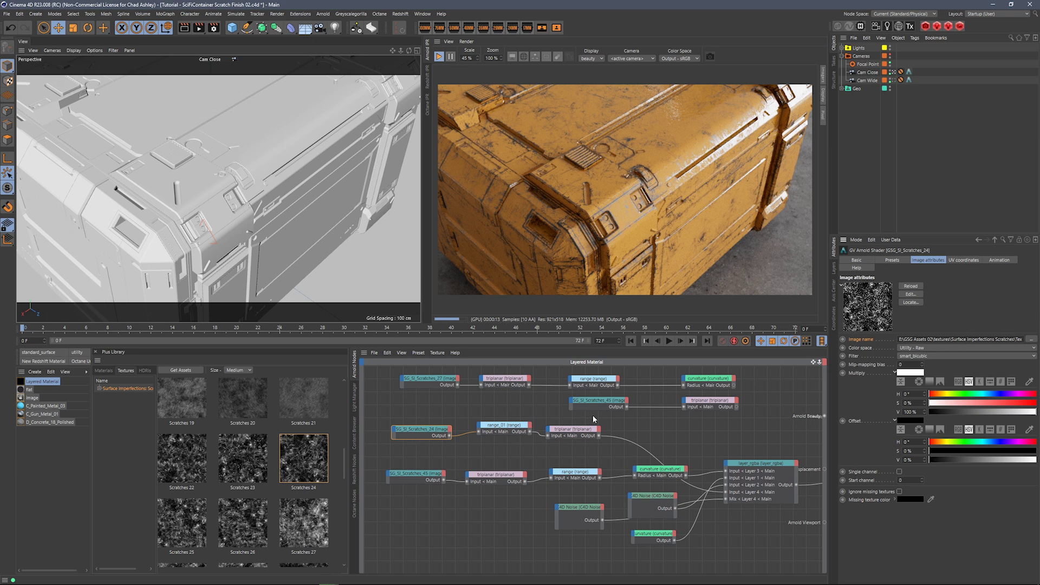
left_click(760, 471)
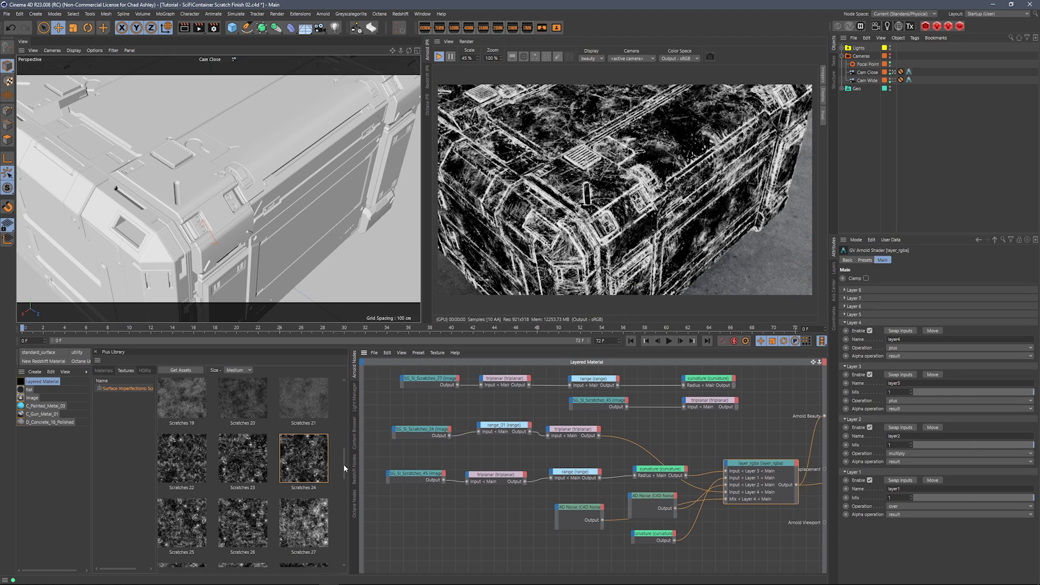
- Replace the texture in the Scratches 24 image node with Scratches 43 from the Plus Library
left_click(443, 436)
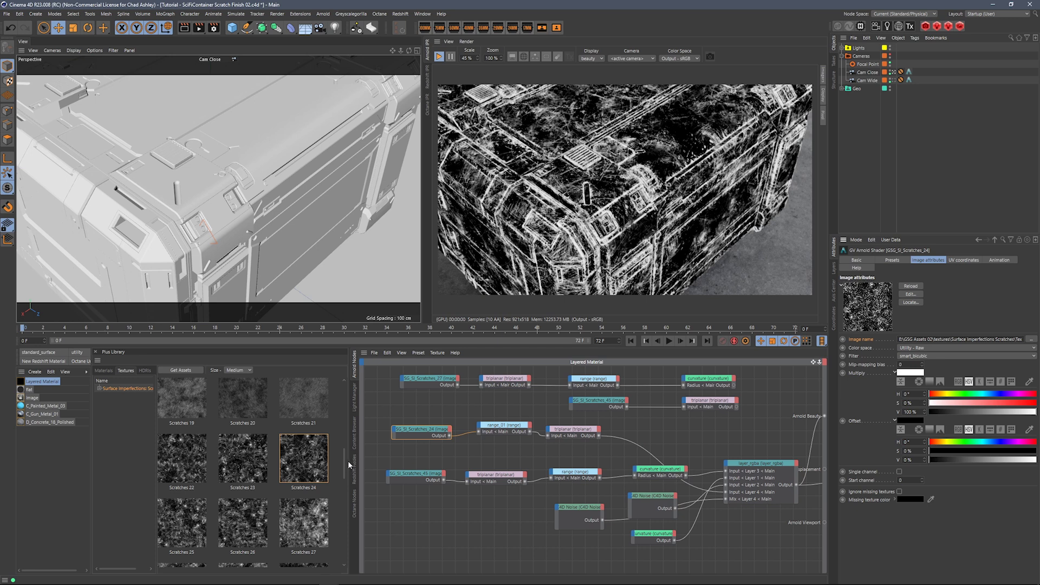
left_click_drag(345, 465, 350, 515)
left_click(184, 465)
left_click_drag(918, 341, 918, 341)
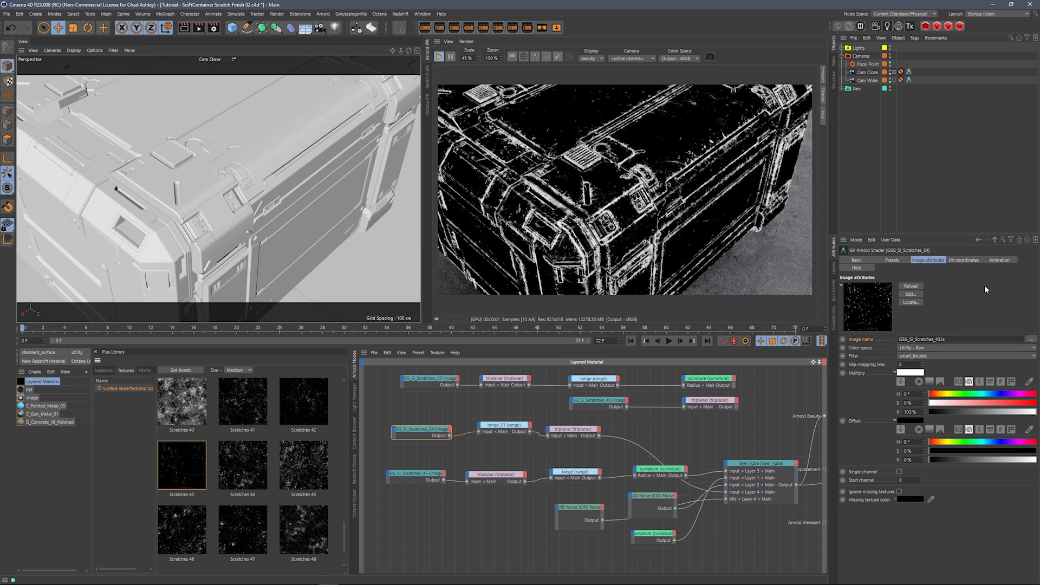
- Set Input max to 0.3 on the range node fed by the swapped scratch texture
left_click(528, 426)
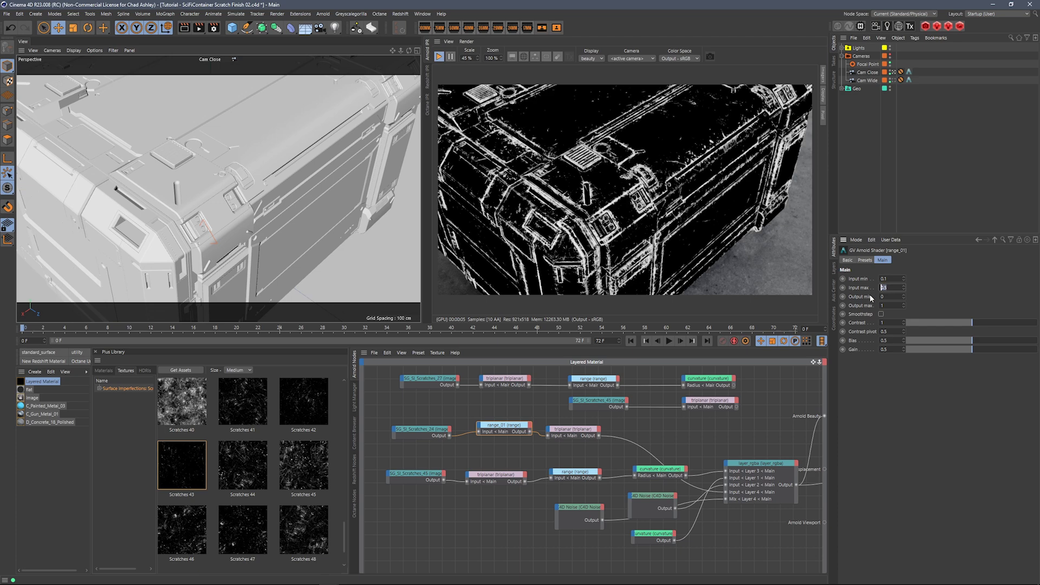
type("0.3")
key("Return")
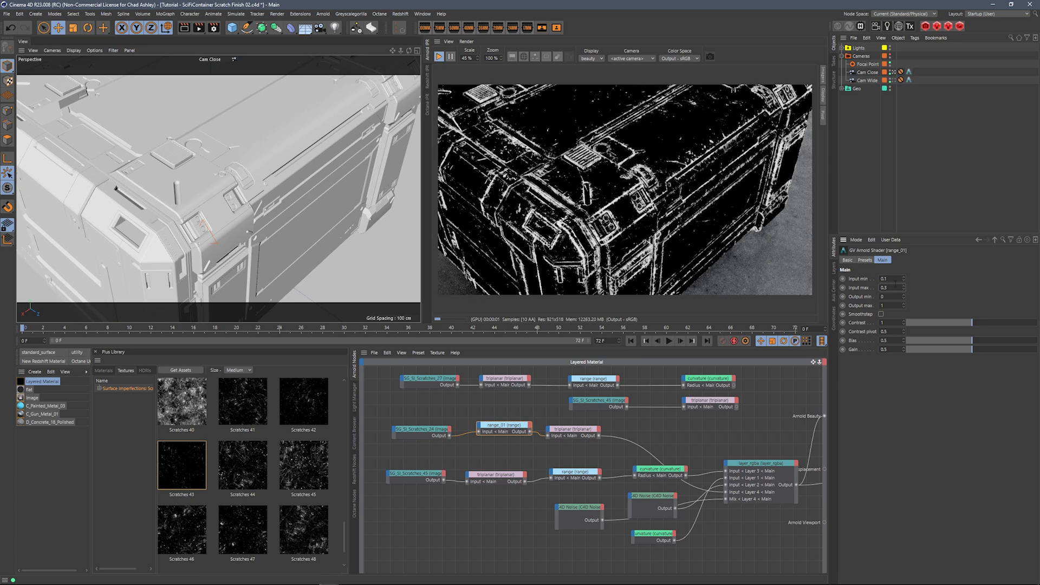
- Set Low Clip to 8% and High Clip to 44% on the C4D Noise that masks the scratches in layer_rgba
left_click(580, 512)
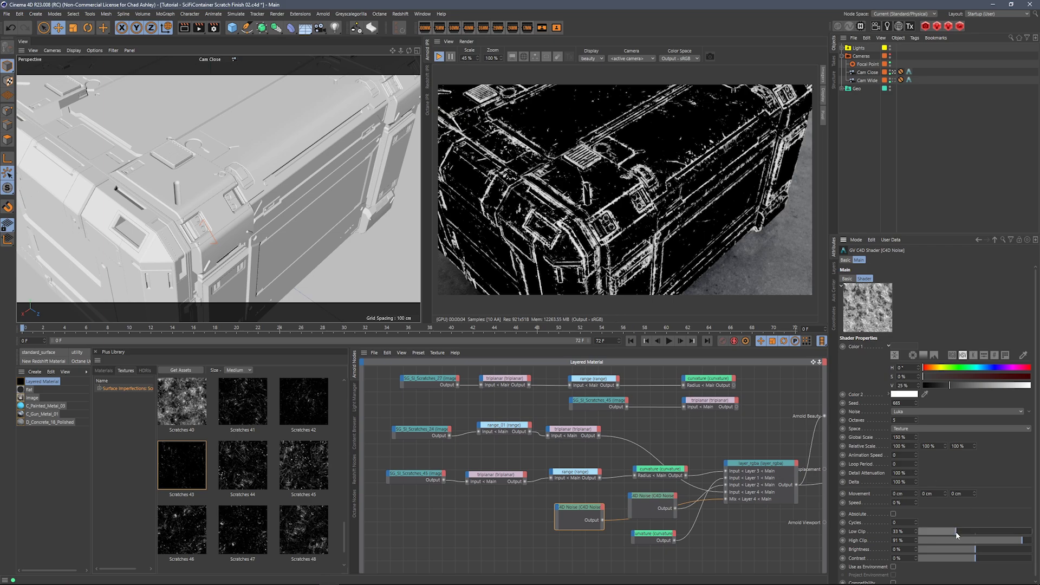
left_click_drag(946, 535, 935, 534)
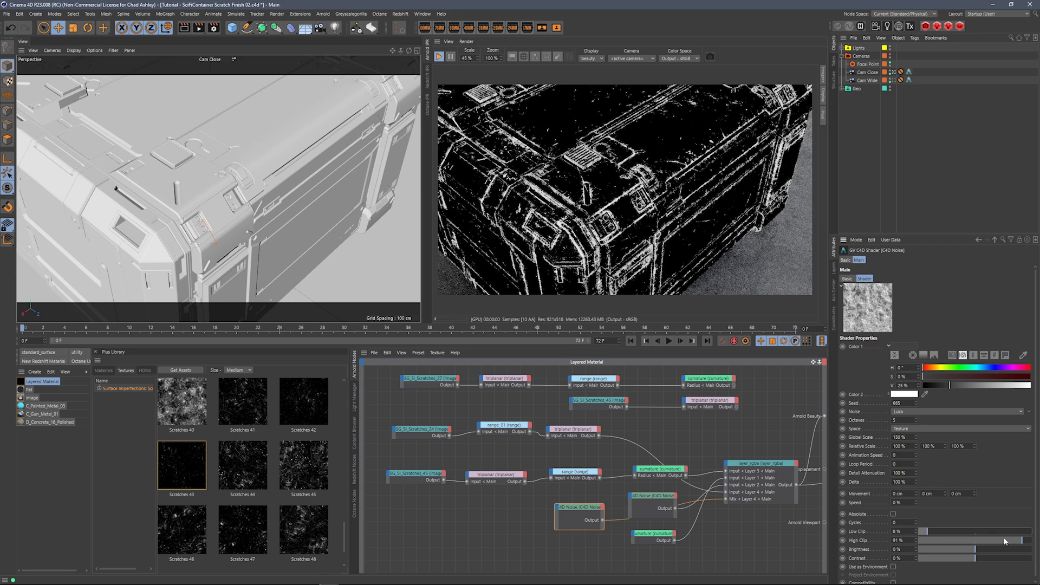
left_click_drag(1003, 540, 971, 542)
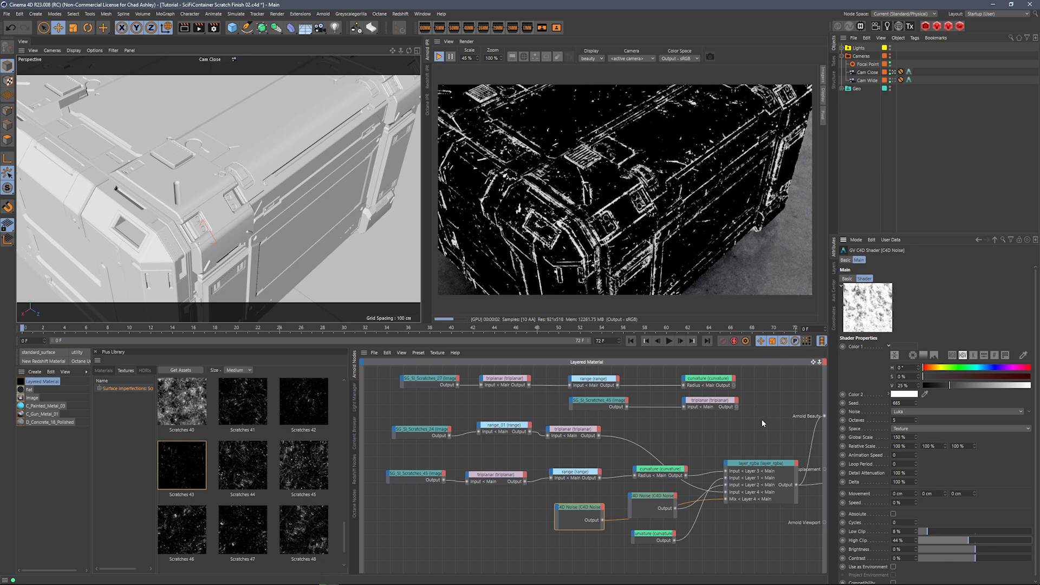
- Route the mix_shader output back to Arnold Beauty to render the full paint and gun metal material
middle_click_drag(740, 444, 645, 435, "alt")
middle_click_drag(753, 436, 589, 455, "alt")
left_click(742, 424)
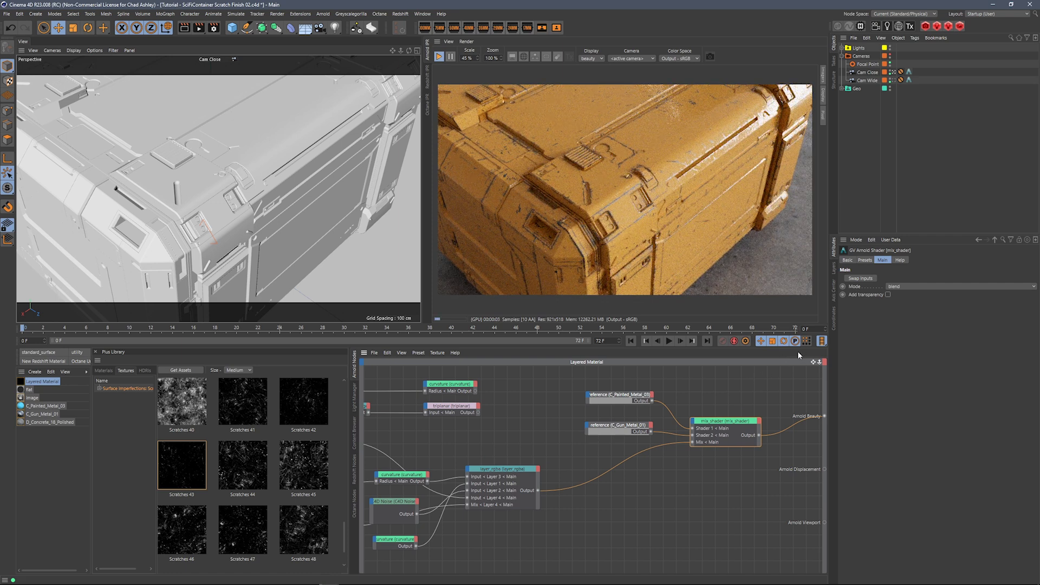
- Leave Cam Close and examine the worn paint on the container's side panels in a free close-up view
left_click(893, 72)
left_click_drag(323, 252, 330, 161, "alt")
middle_click_drag(331, 160, 299, 213, "alt")
left_click_drag(299, 212, 330, 178, "alt")
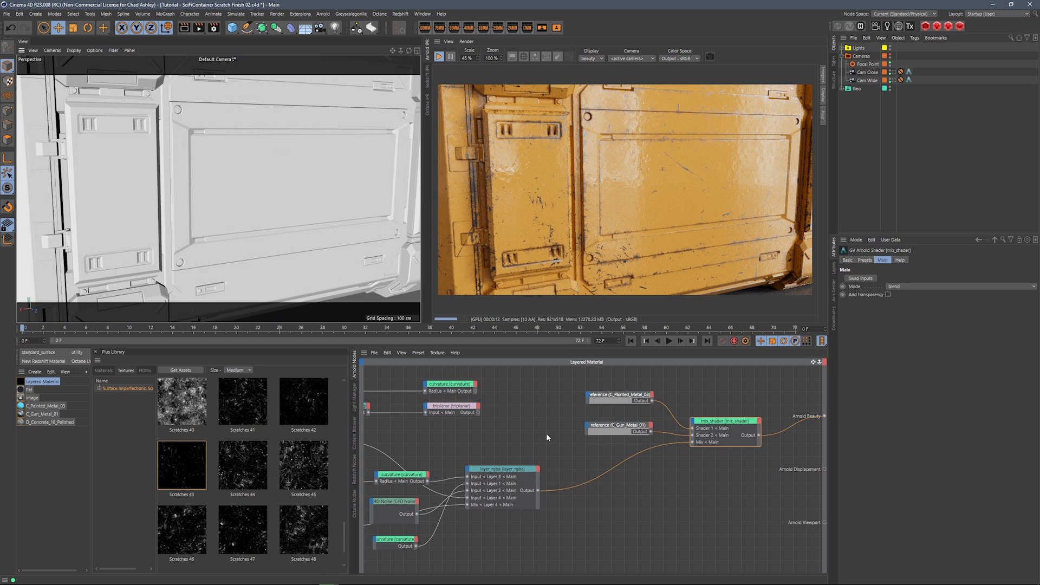
- Preview the curvature node driven by the Scratches 45 chain through Arnold Beauty
middle_click_drag(525, 438, 743, 451)
mouse_move(655, 450)
middle_mouse_down()
mouse_move(675, 460)
mouse_move(660, 457)
middle_mouse_up()
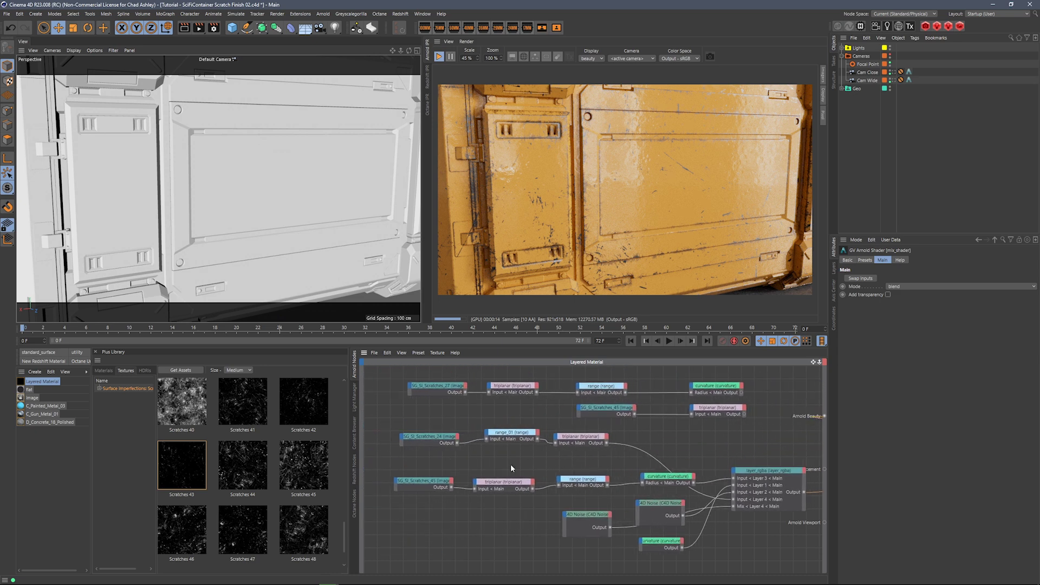
left_click(435, 482)
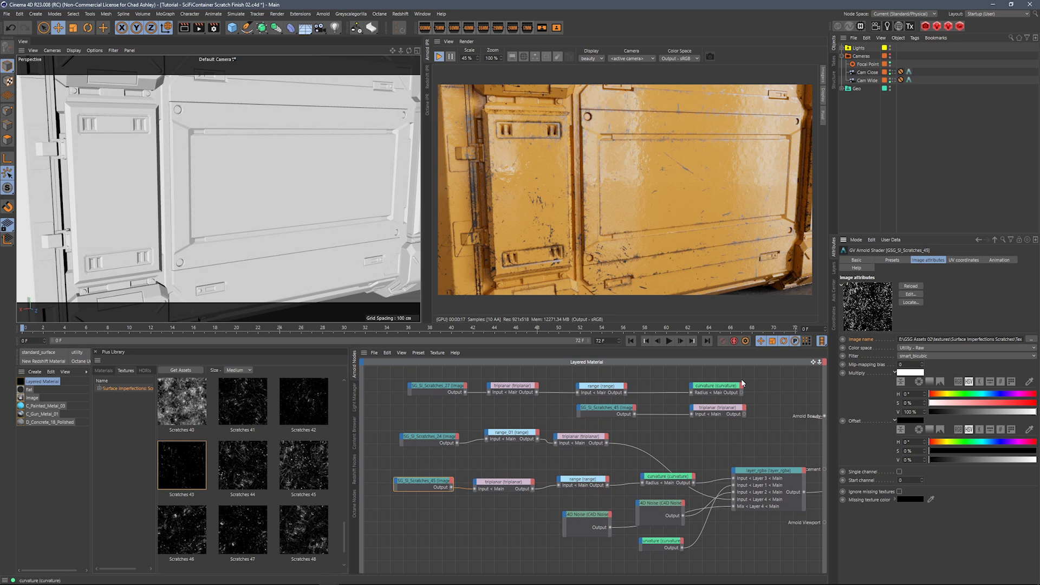
left_click(672, 482)
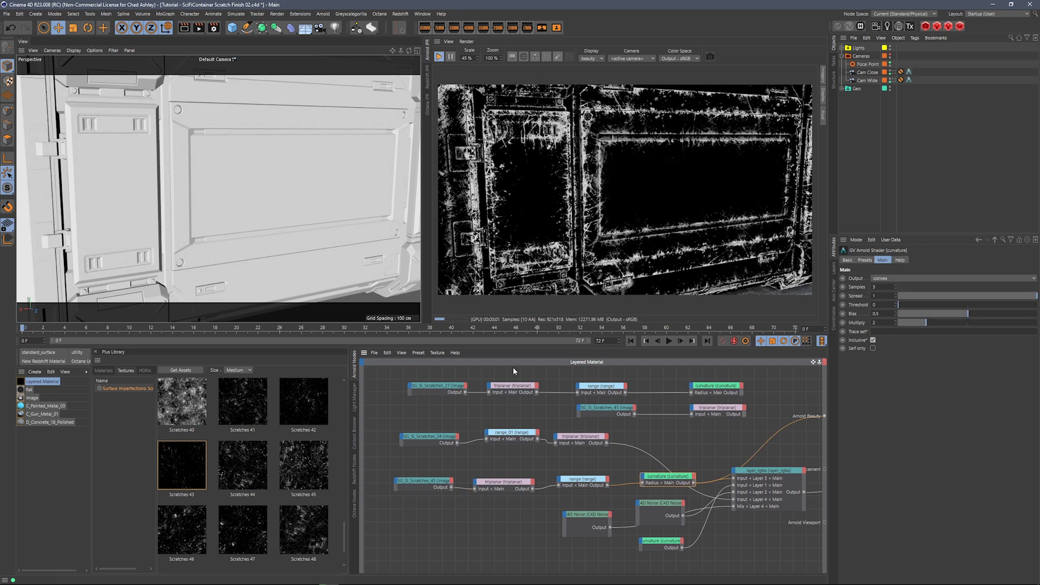
- Replace the texture in the Scratches 45 image node feeding the curvature with Scratches 08, and set its triplanar scale to 1
left_click(425, 481)
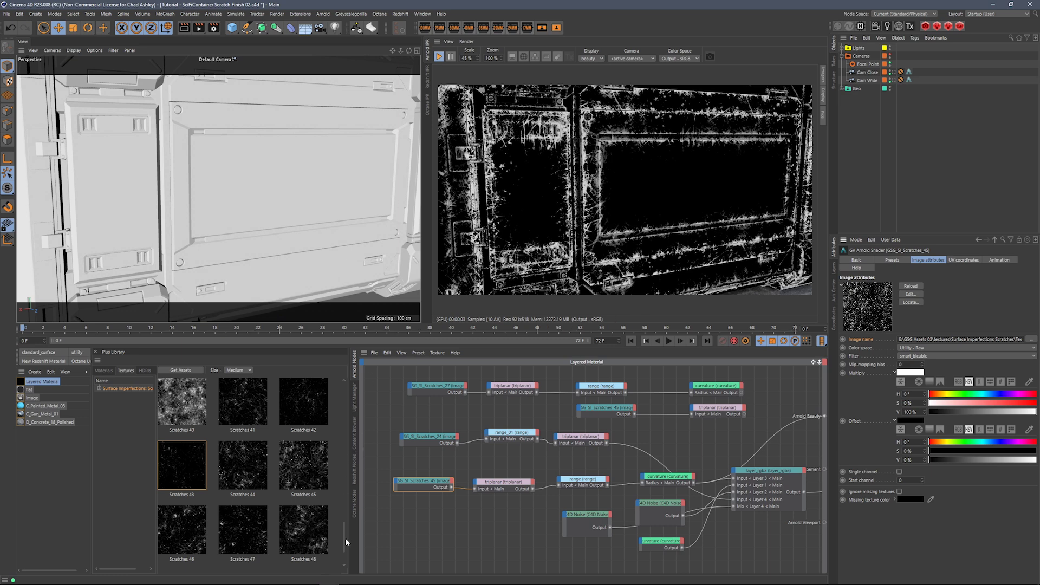
left_click_drag(345, 539, 359, 412)
left_click(248, 437)
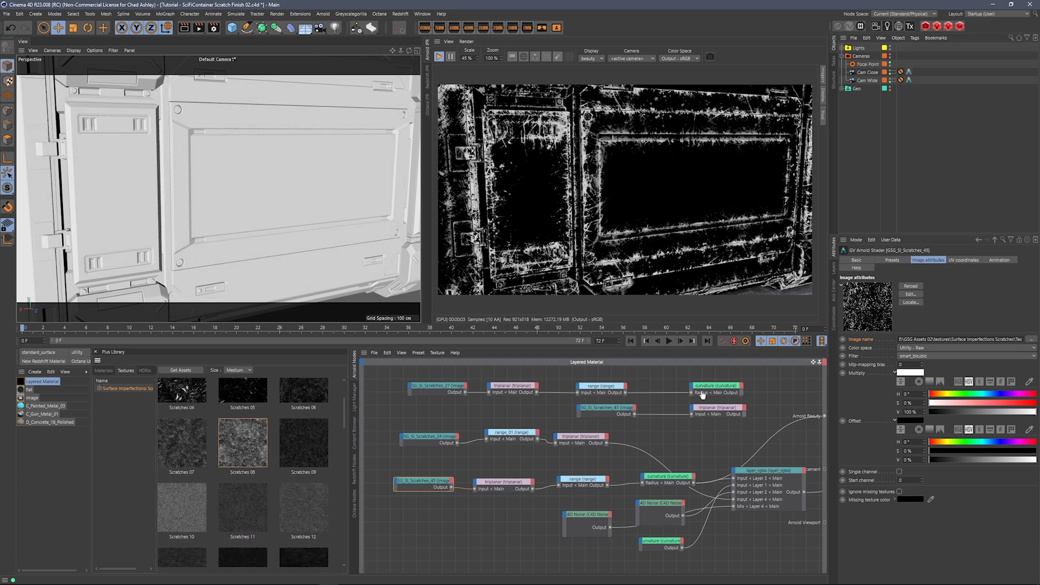
left_click_drag(916, 341, 917, 340)
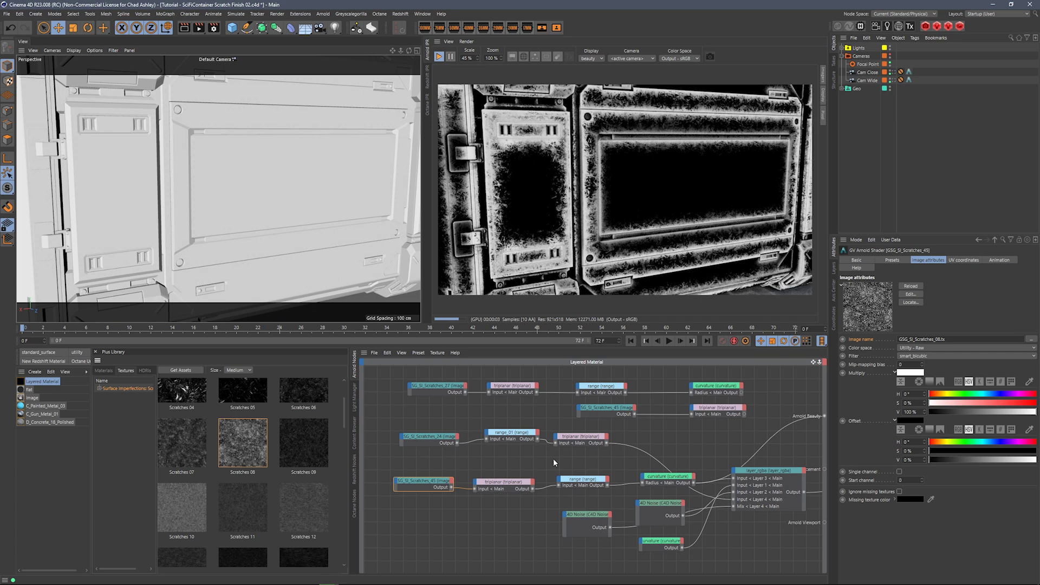
left_click(516, 479)
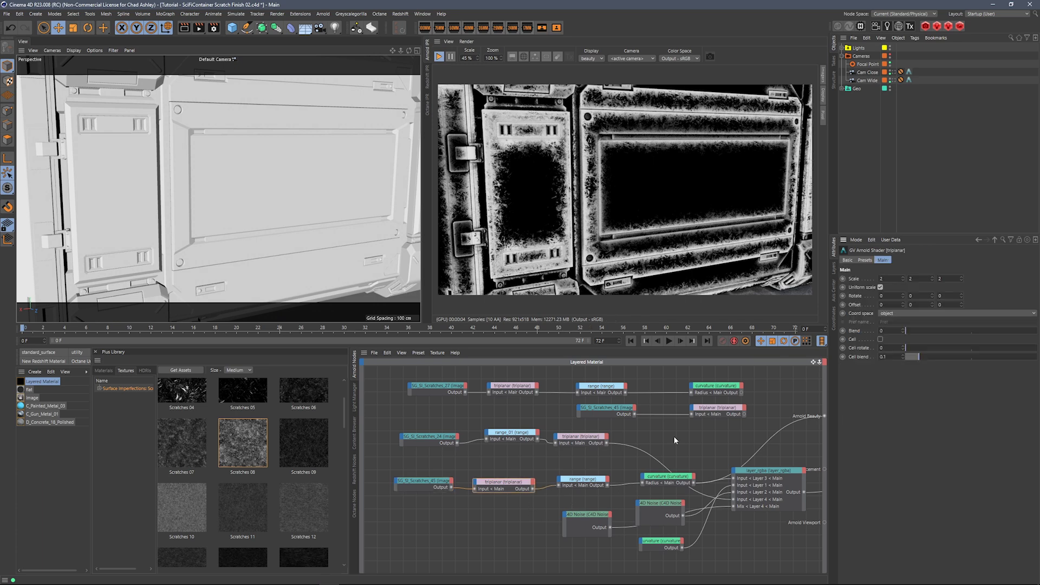
left_click(880, 287)
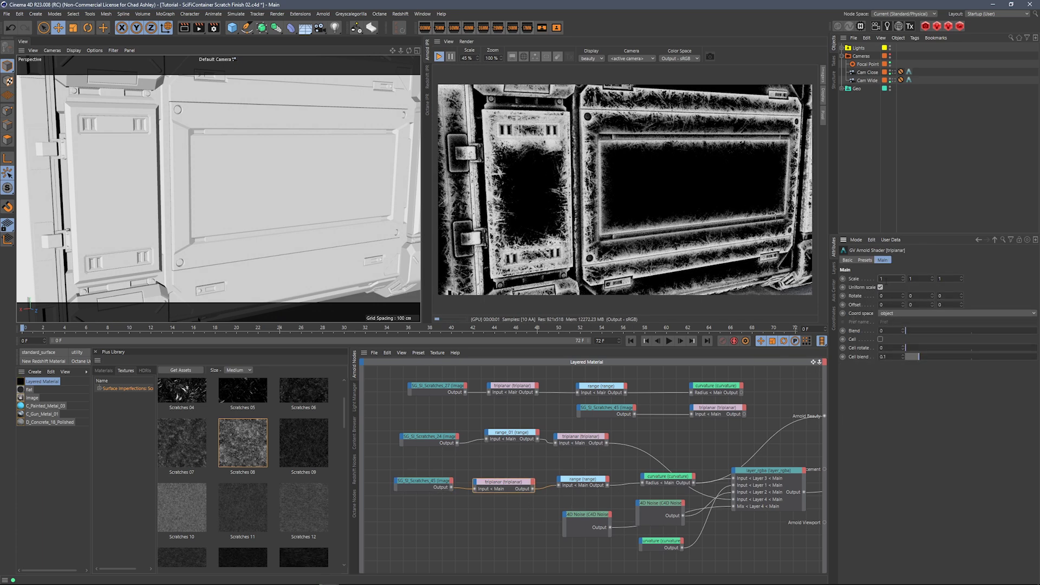
- Reconnect mix_shader to Arnold Beauty to view the changed edge wear in the full material
middle_click_drag(682, 453, 483, 444, "alt")
middle_click_drag(740, 434, 659, 444, "alt")
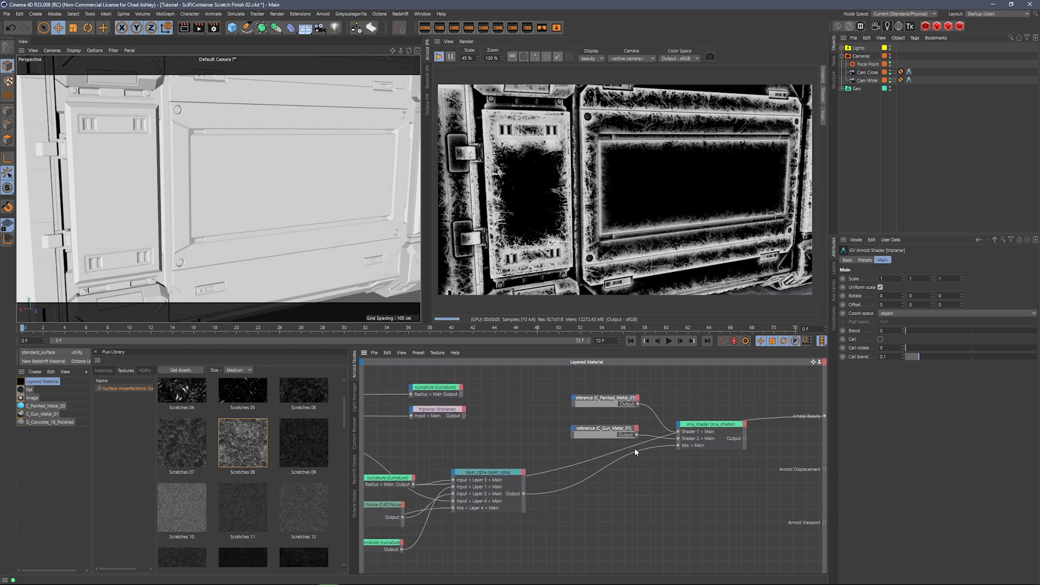
left_click(686, 428)
key("alt+w")
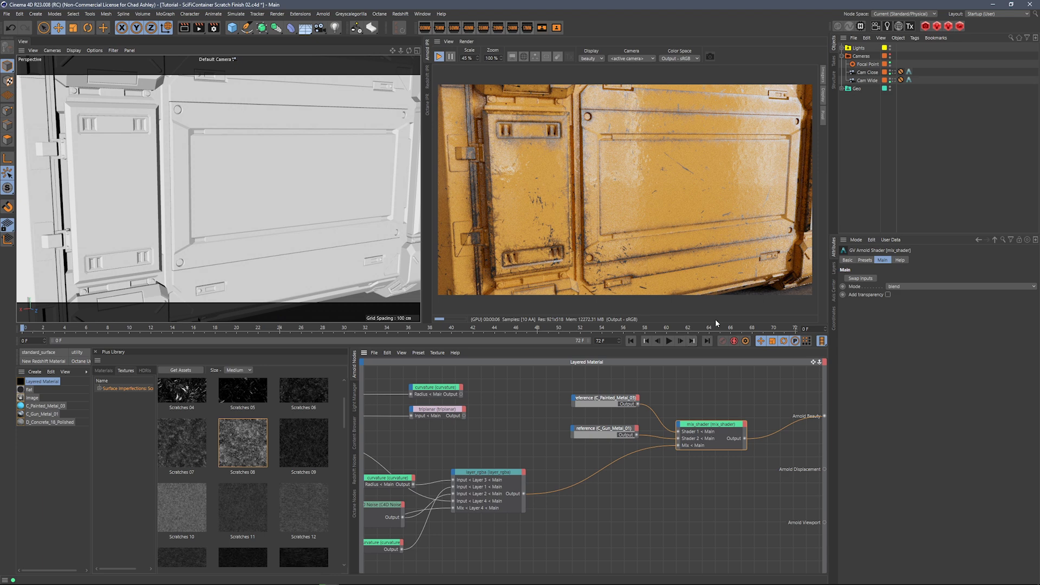
- Set Input max to 0.5 on the range node that feeds the curvature radius
mouse_move(561, 433)
middle_mouse_down("alt")
mouse_move(796, 402)
mouse_move(560, 441)
middle_mouse_up("alt")
left_click(574, 457)
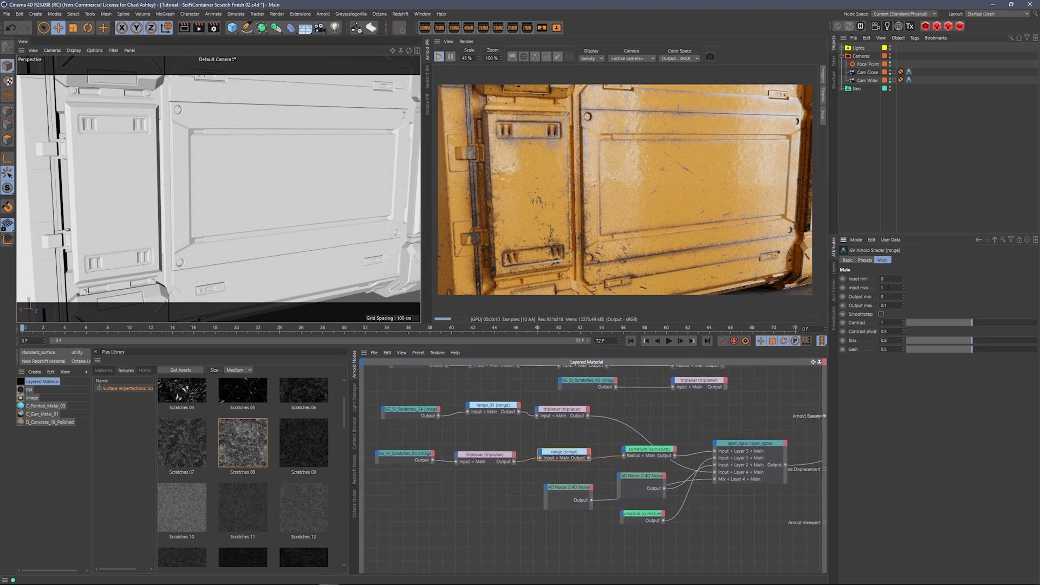
left_click_drag(890, 287, 869, 294)
type("0.5")
key("Return")
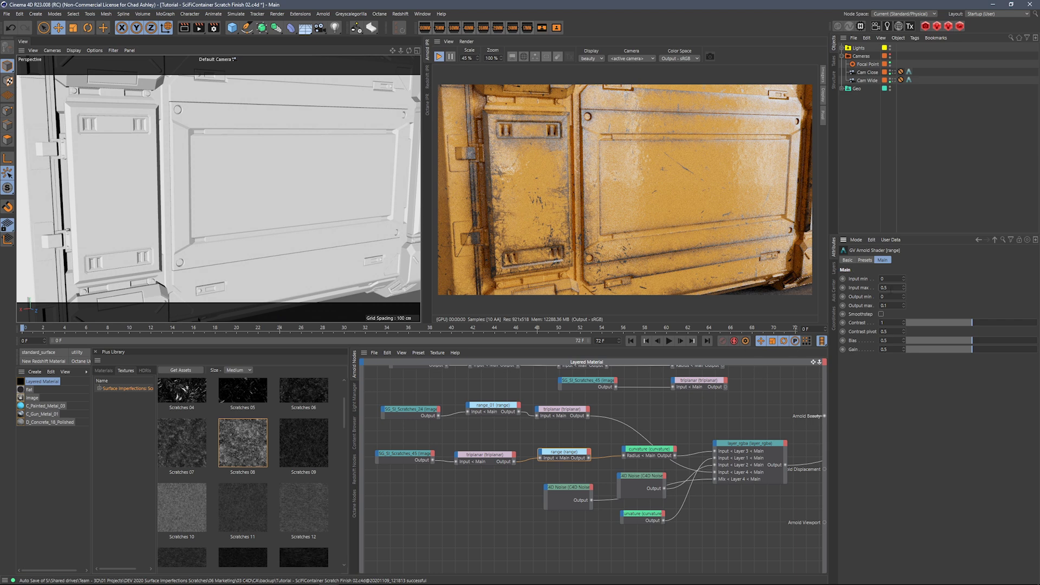
- Replace the texture in the image node feeding the curvature chain with Scratches 40 from the Plus Library
left_click(409, 456)
left_click_drag(351, 424, 349, 535)
left_click_drag(173, 466, 952, 345)
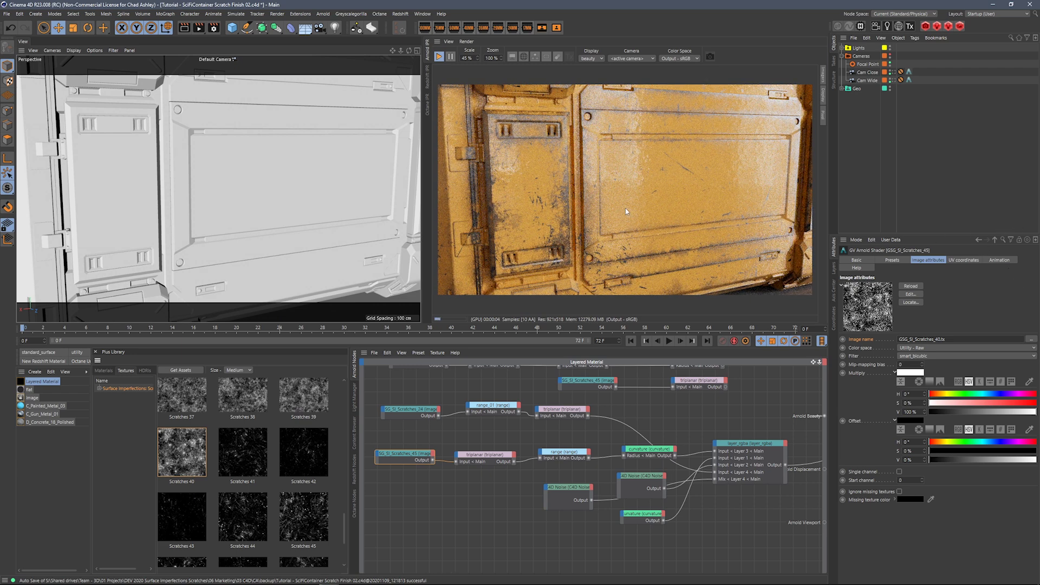
- Examine the edge wear from other free angles and return to Cam Close
left_click_drag(217, 184, 260, 195, "alt")
right_click_drag(260, 195, 224, 190, "alt")
middle_click_drag(224, 189, 256, 228, "alt")
left_click(893, 72)
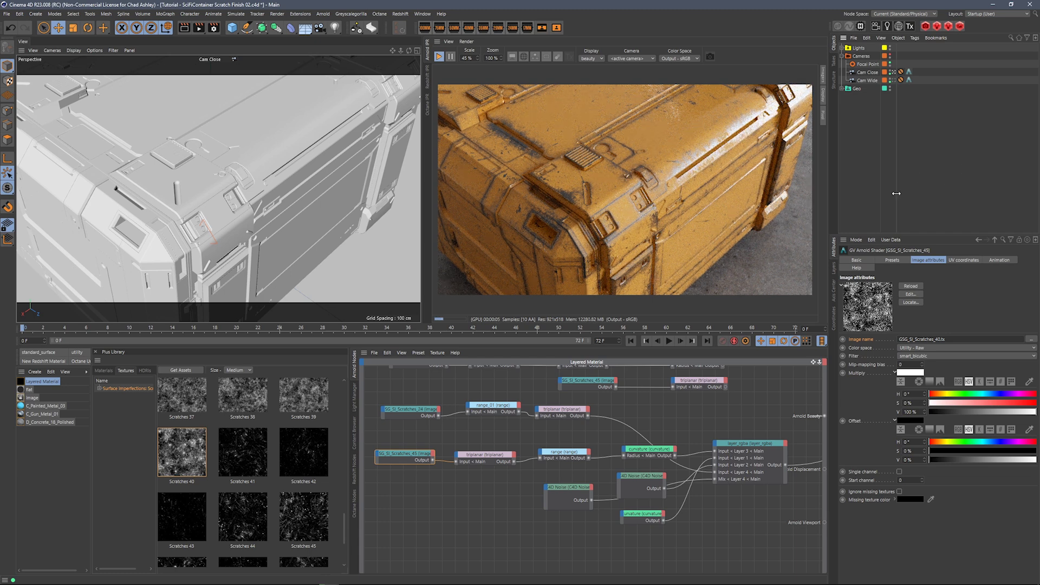
- Preview the layer_rgba mask through Arnold Beauty and set the scale of the curvature chain's triplanar node to 2
left_click(751, 448)
left_click_drag(785, 465, 824, 415)
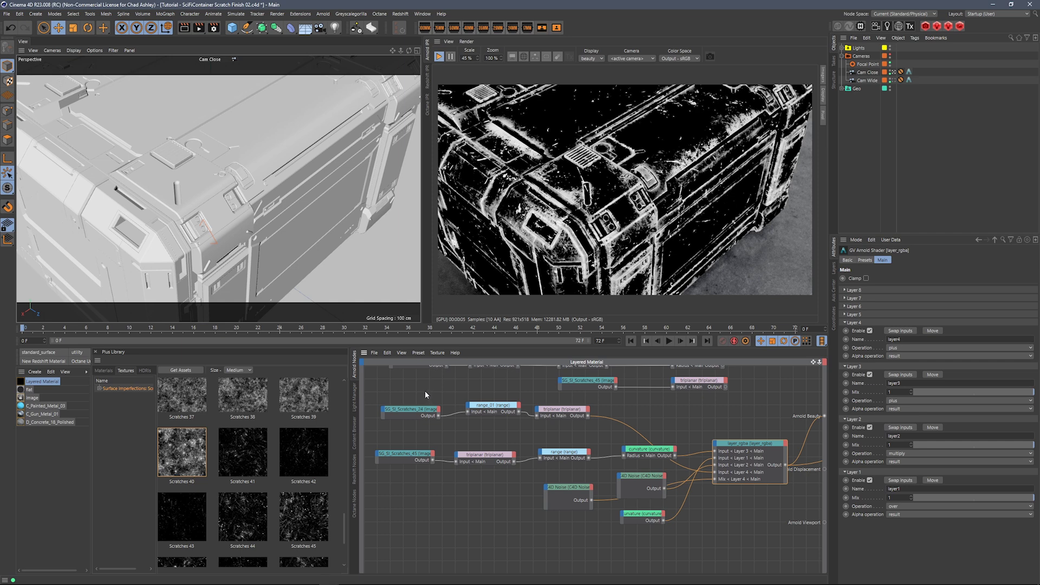
left_click(485, 455)
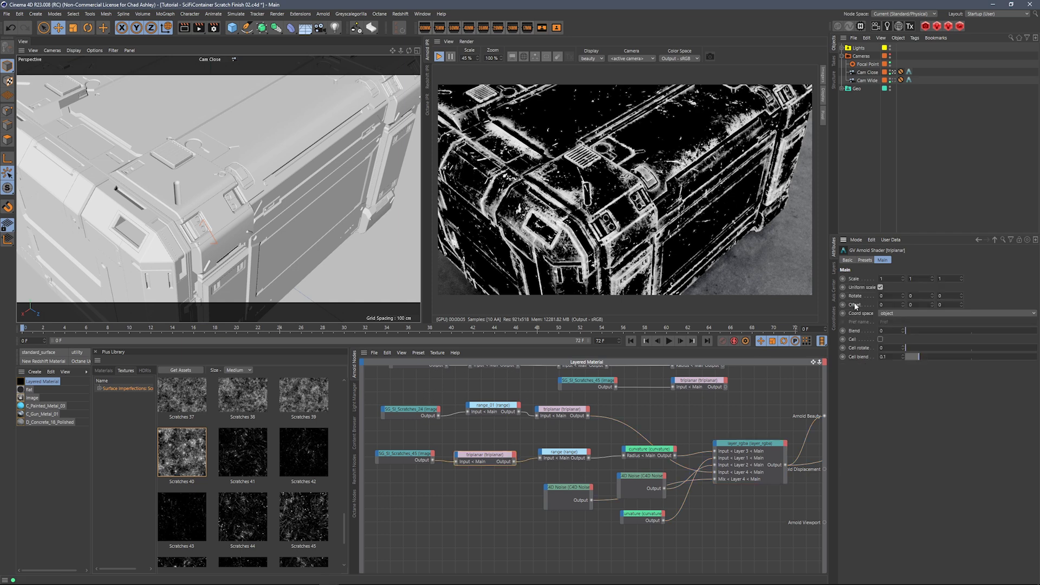
type("2")
key("Return")
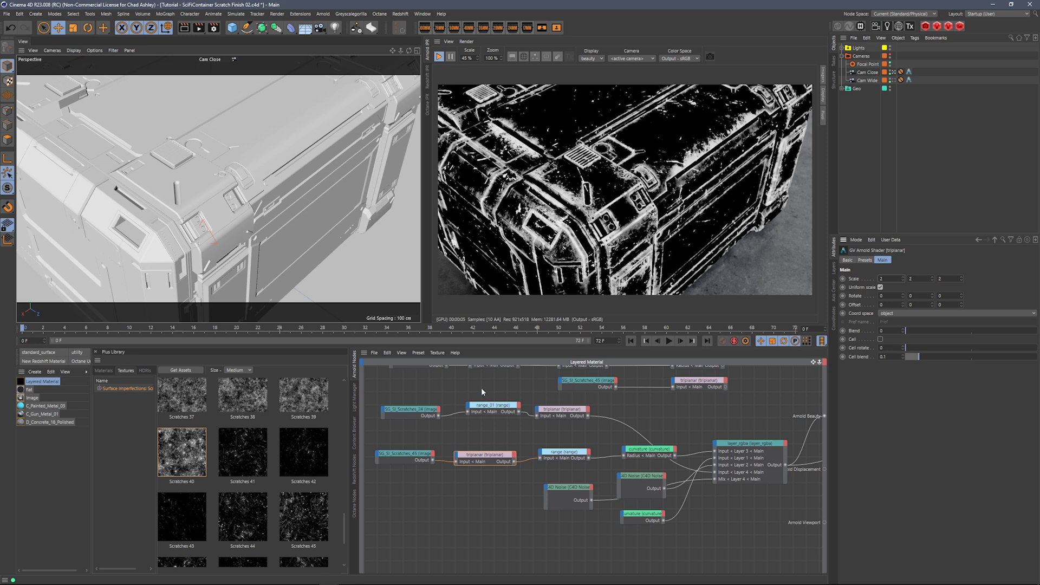
- Open the image attributes of the Scratches 24 node
left_click(404, 416)
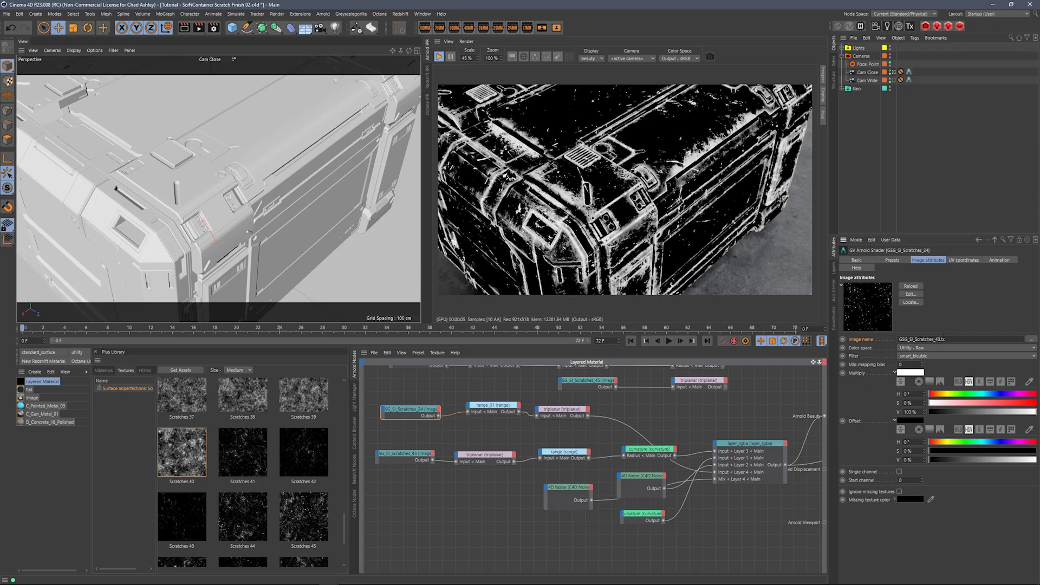